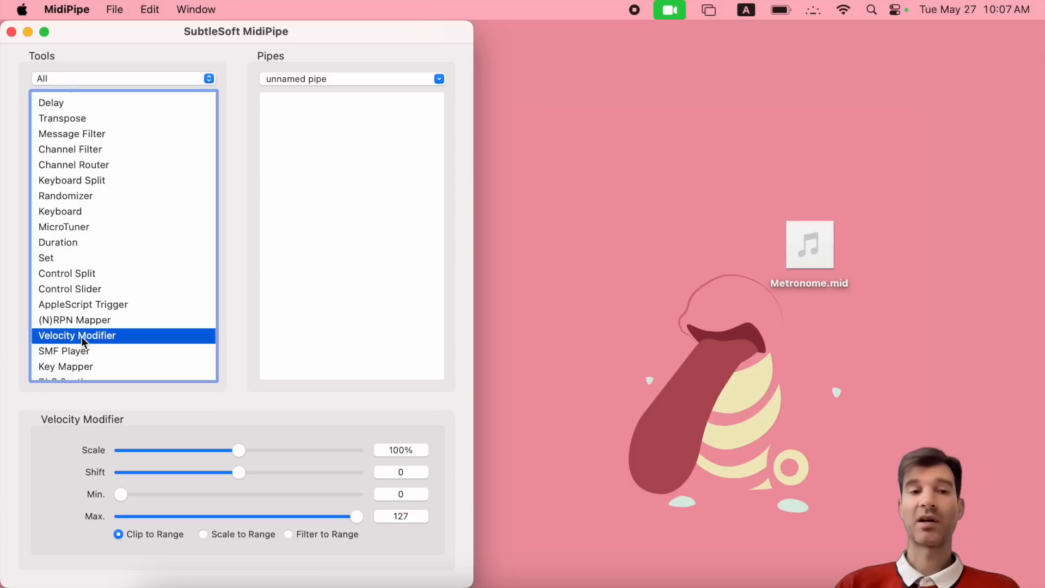
- Preview the Key Mapper, SMF Player, (N)RPN Mapper and Velocity Modifier settings panels
left_click(79, 312)
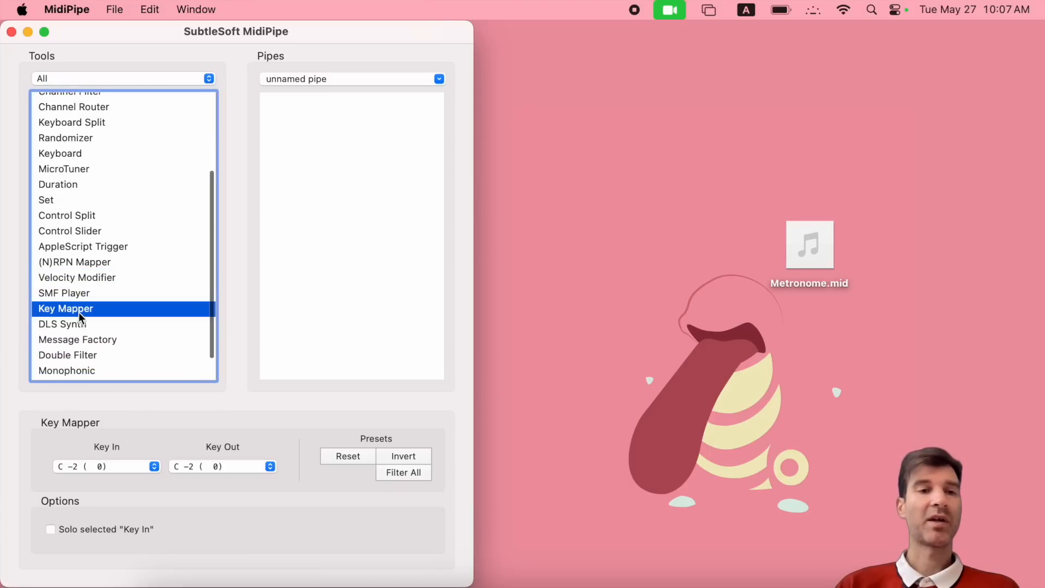
left_click(74, 292)
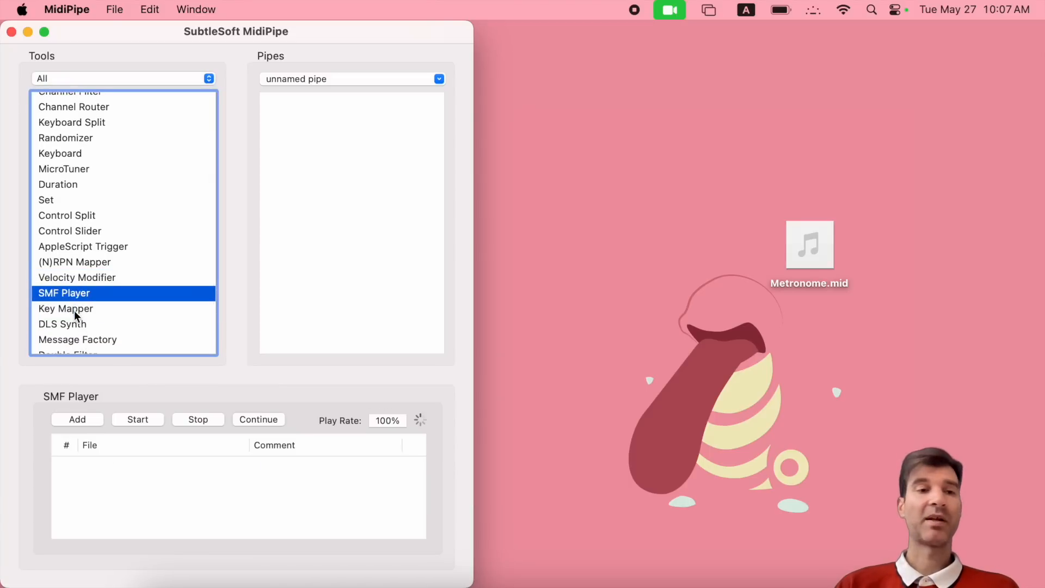
left_click(74, 263)
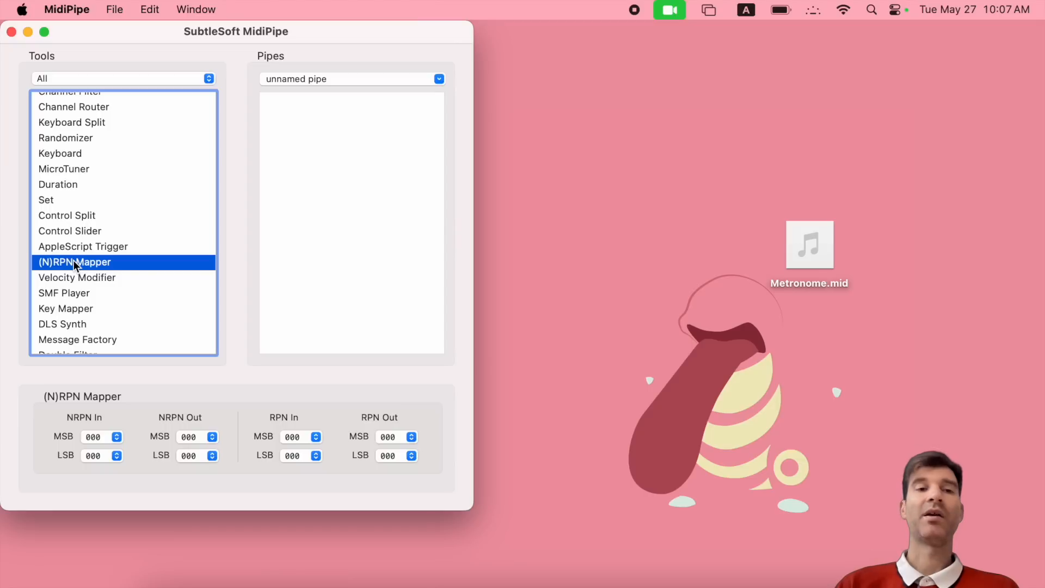
left_click(96, 279)
- Add Velocity Modifier to the pipe, with Keyboard placed above it at the top
left_click_drag(95, 278, 327, 217)
left_click(313, 102)
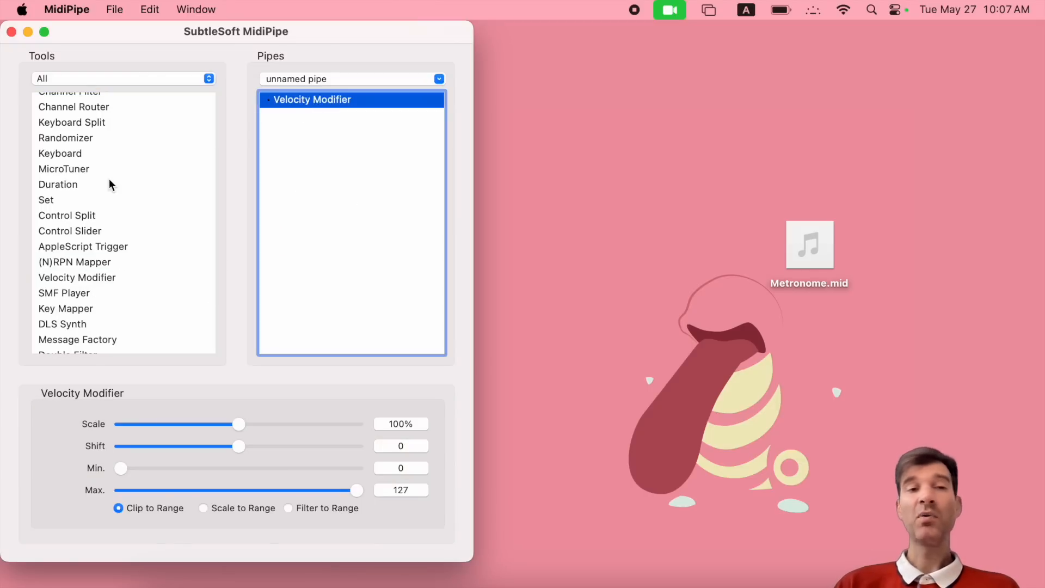
scroll(109, 179, "up", 5)
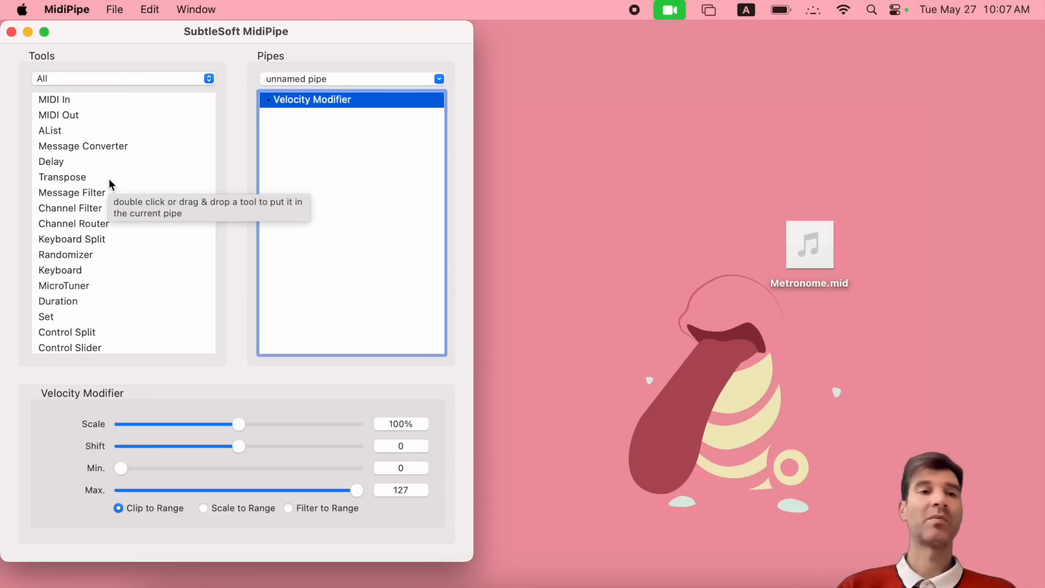
left_click_drag(73, 270, 306, 93)
left_click(298, 98)
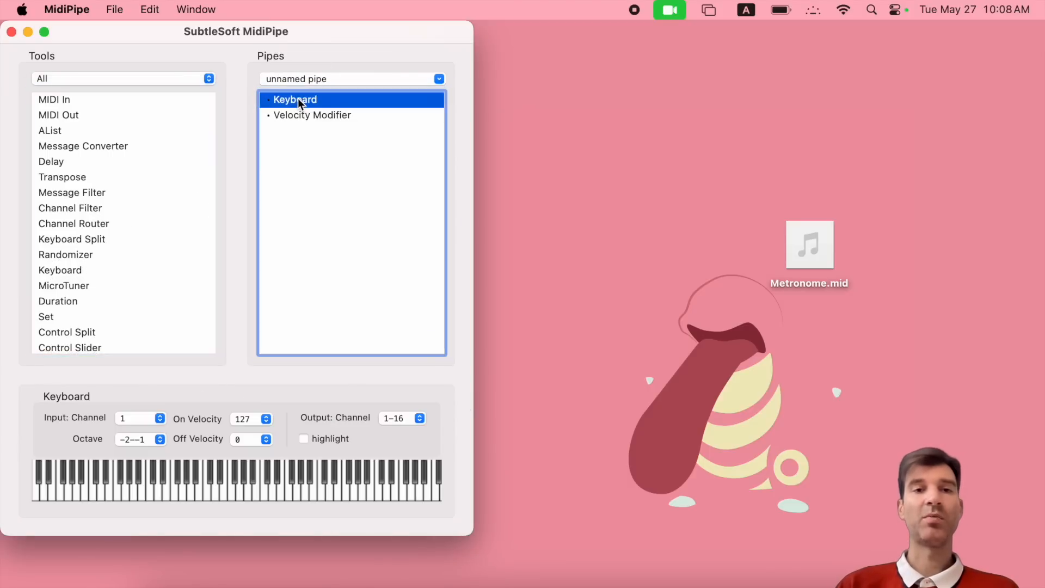
- Try MIDI In between them, remove it, and append AList at the end
left_click_drag(58, 100, 294, 107)
left_click(286, 114)
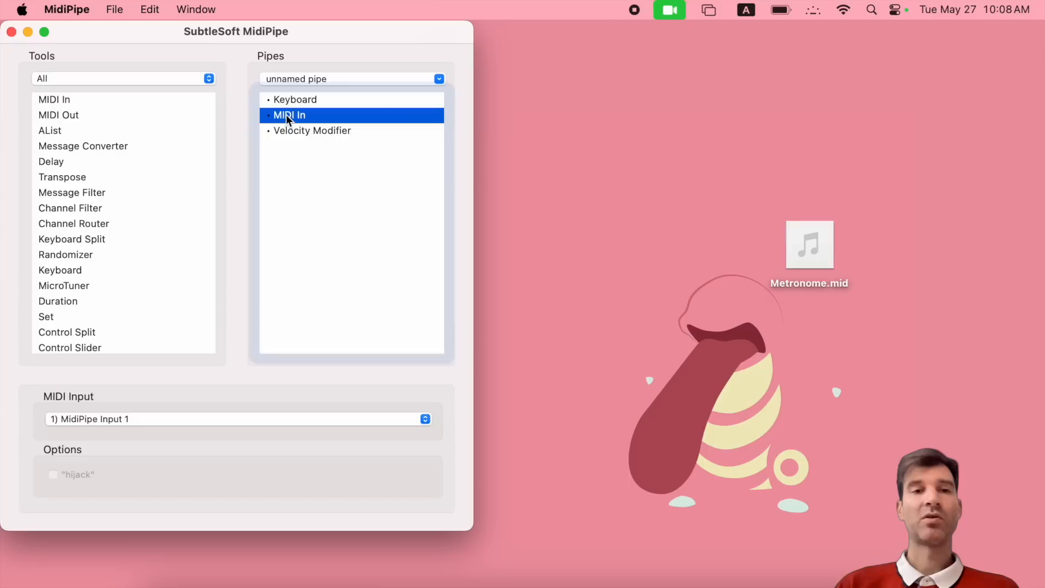
left_click(124, 419)
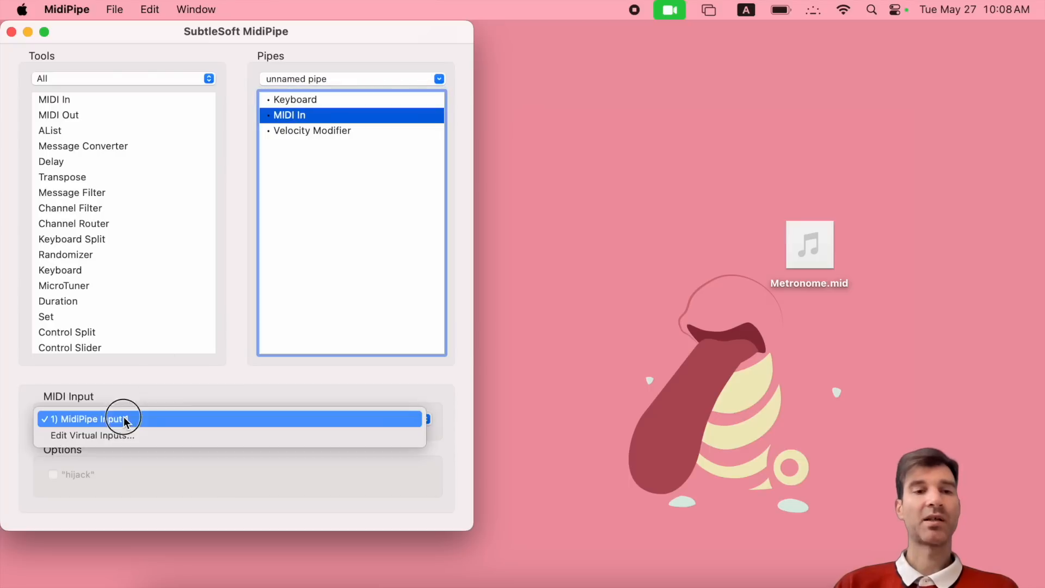
left_click(211, 374)
key("BackSpace")
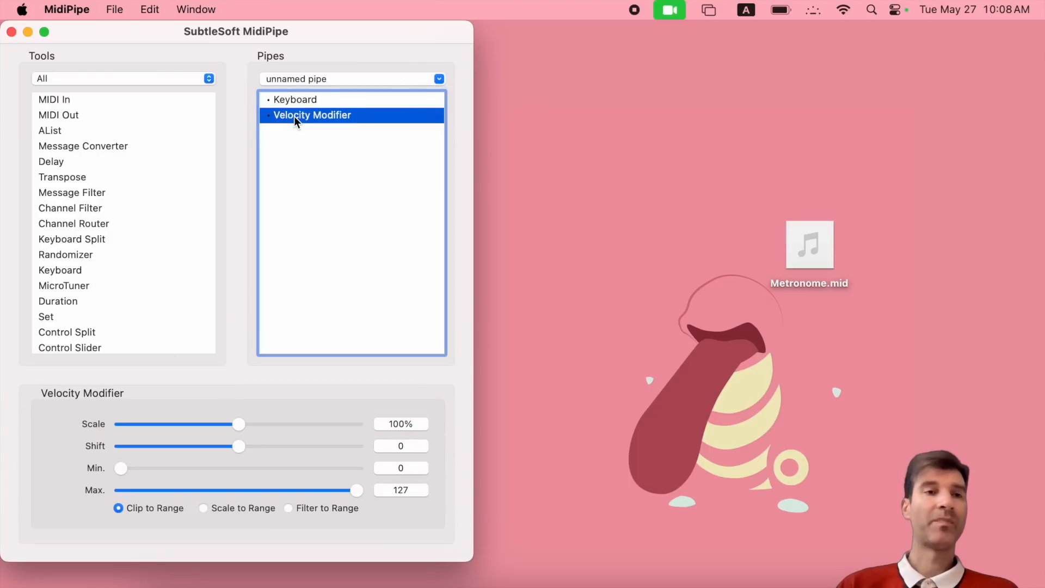
left_click_drag(44, 128, 324, 143)
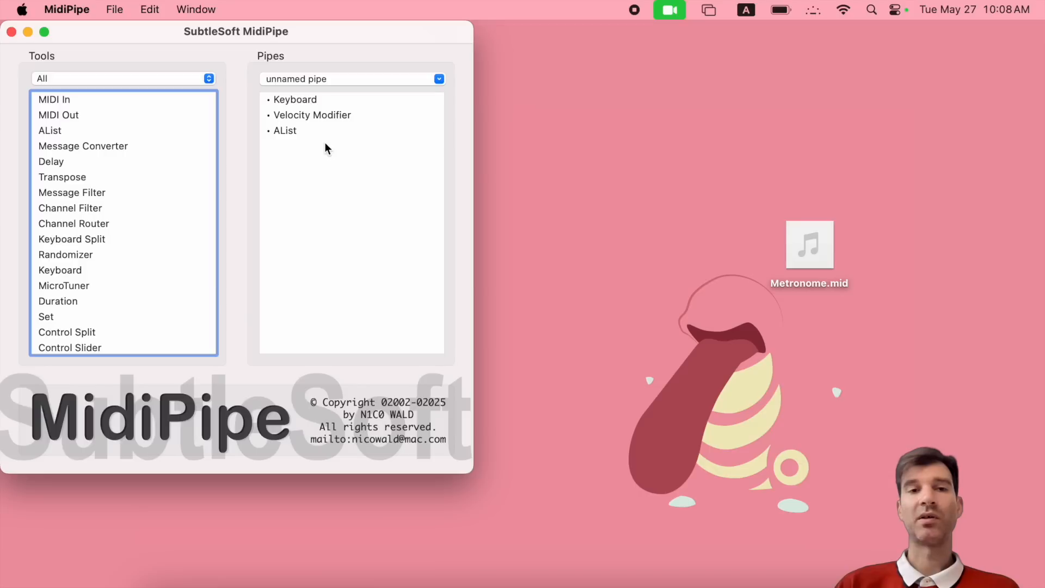
left_click(287, 132)
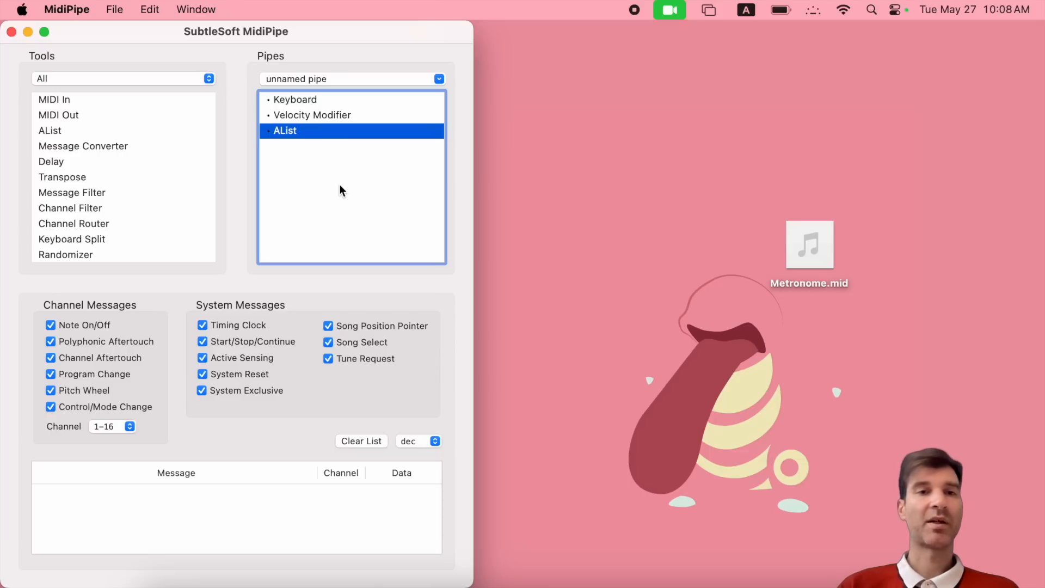
- Play a note on the Keyboard tool's on-screen piano
left_click(299, 115)
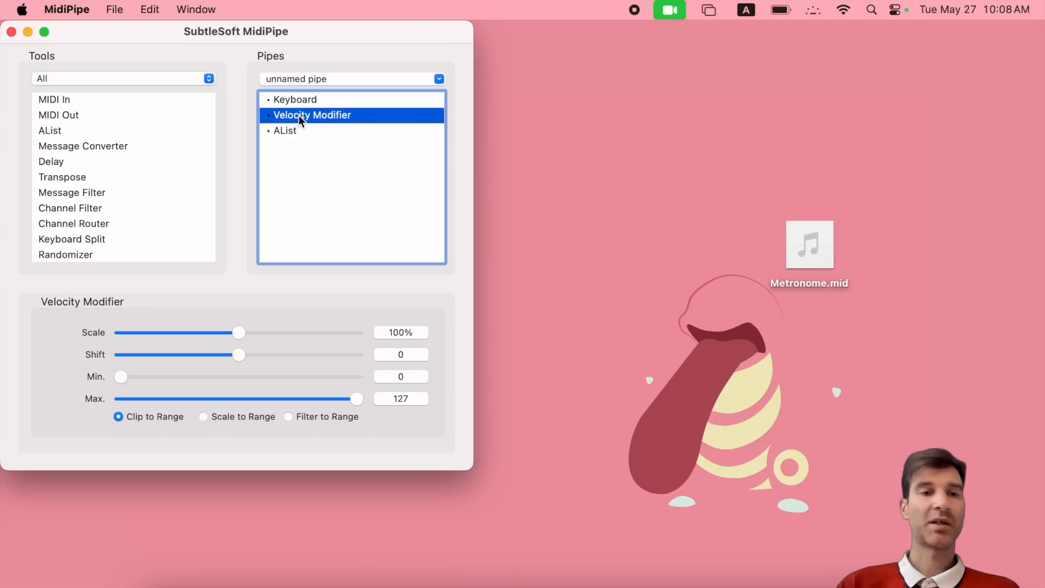
left_click(291, 101)
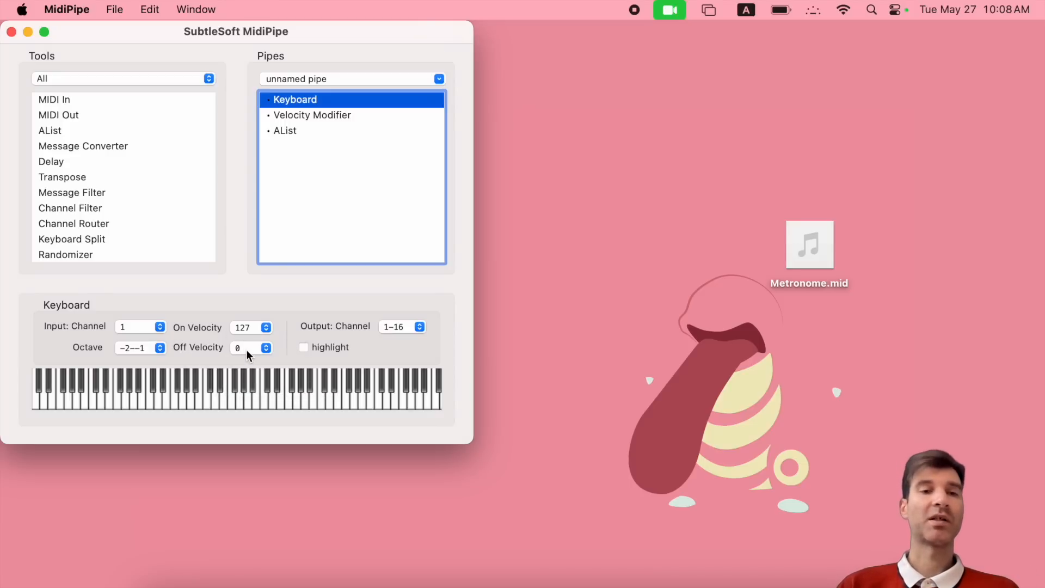
left_click(149, 401)
- Check that AList logged Note On C 0 at velocity 127 and its Note Off
left_click(281, 130)
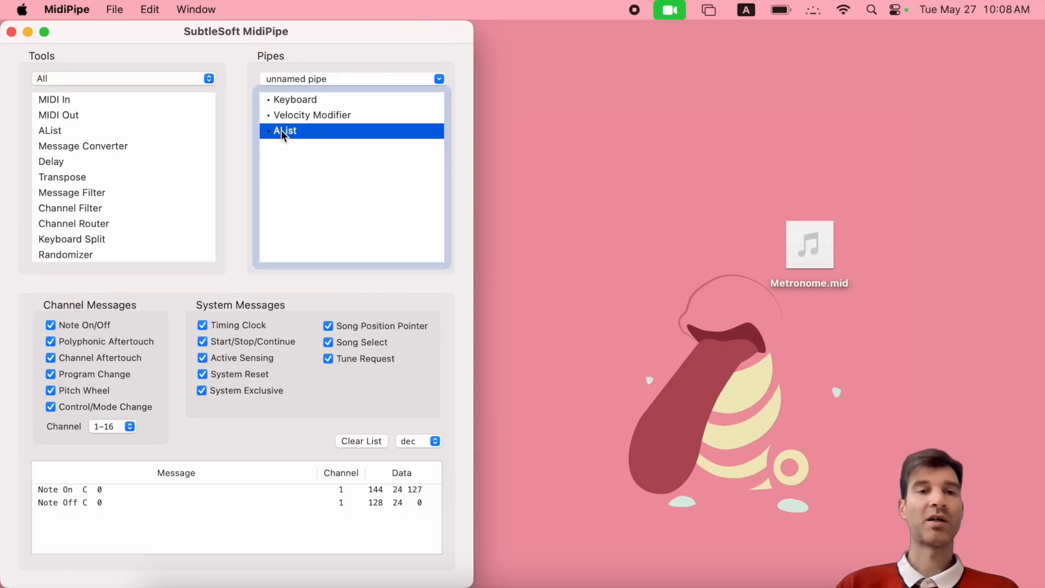
left_click(64, 492)
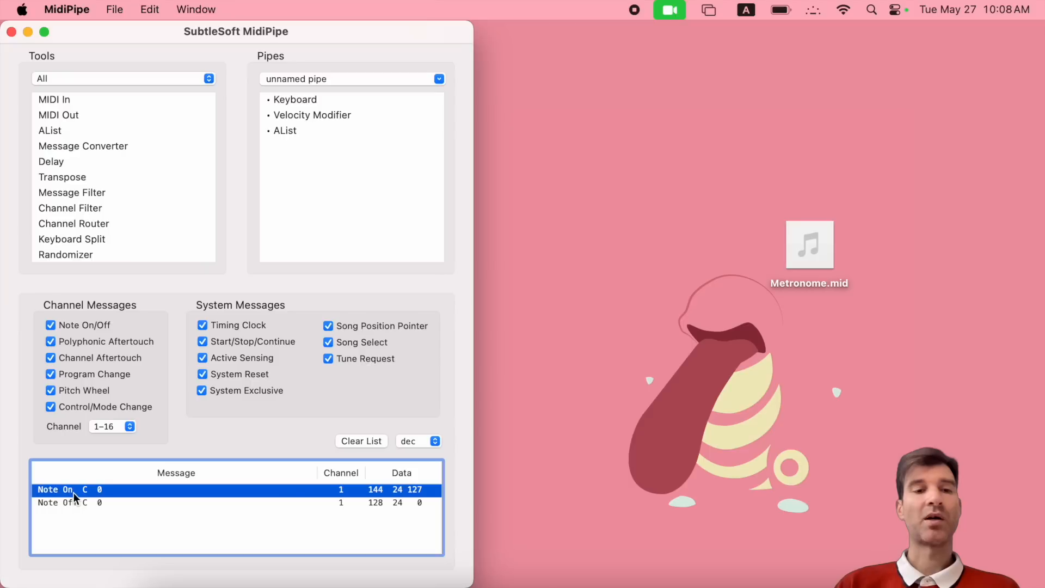
left_click(55, 502)
left_click(428, 492)
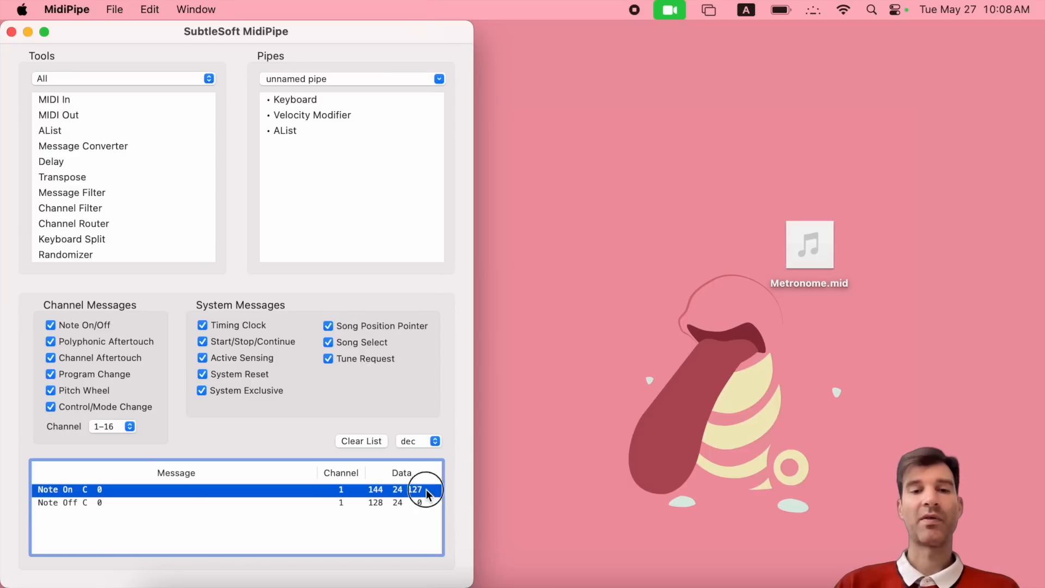
left_click(422, 503)
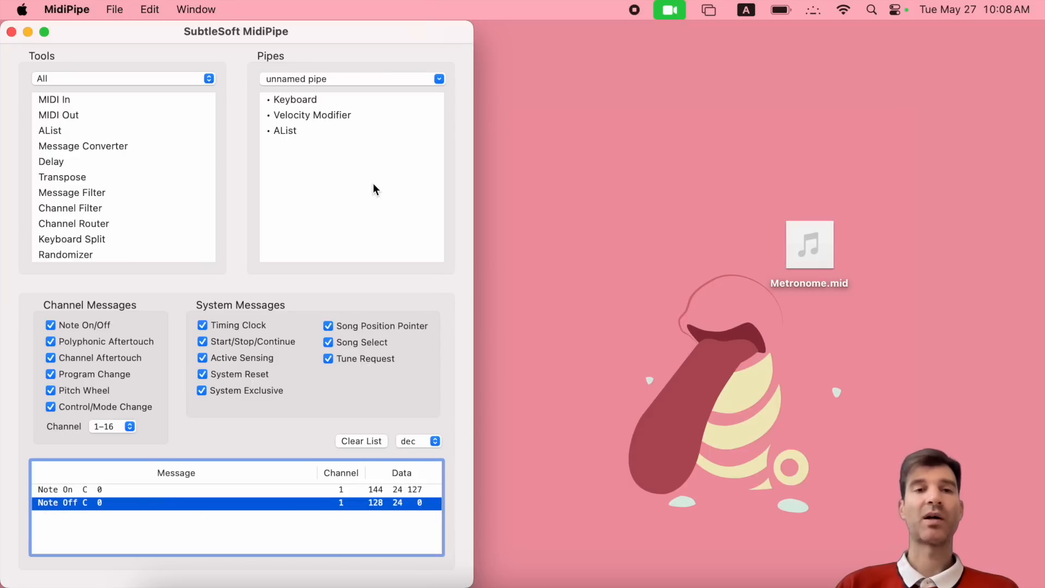
left_click(312, 115)
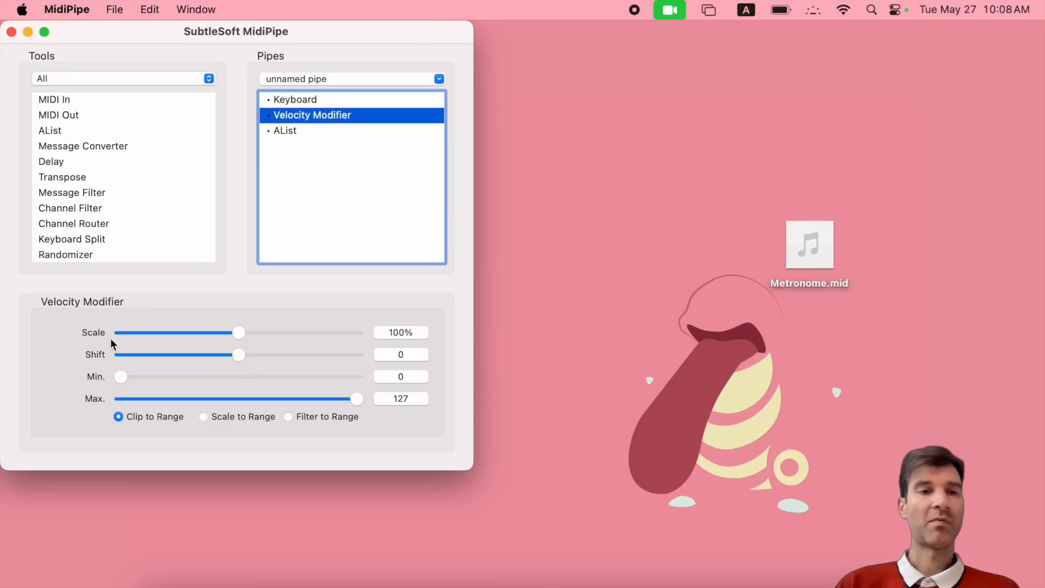
- Set Velocity Modifier scale to 50 and confirm a played Note On C 1 logs velocity 64
double_click(394, 332)
type("50")
key("Return")
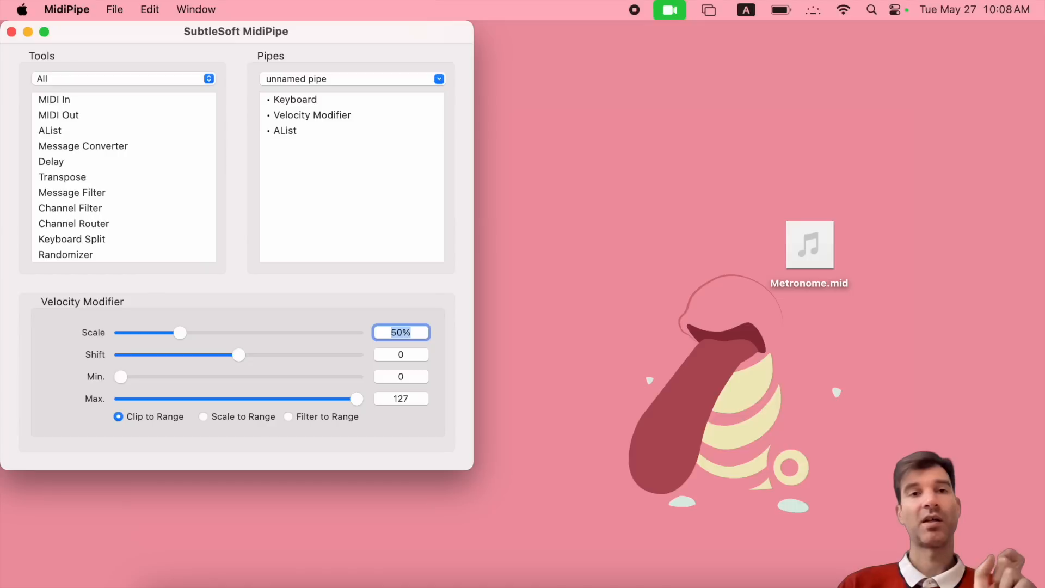
left_click(300, 102)
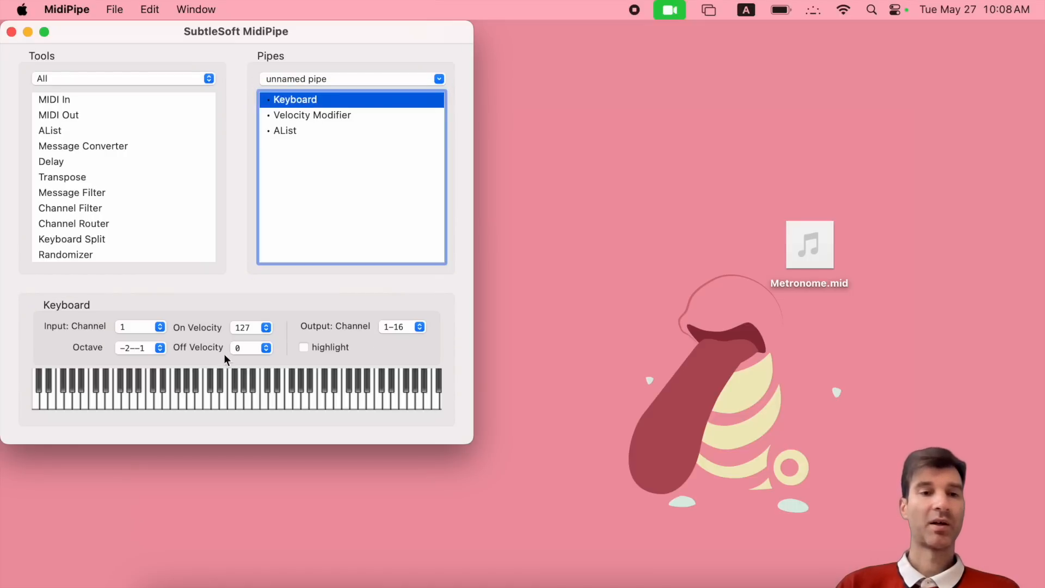
left_click(208, 400)
left_click(286, 132)
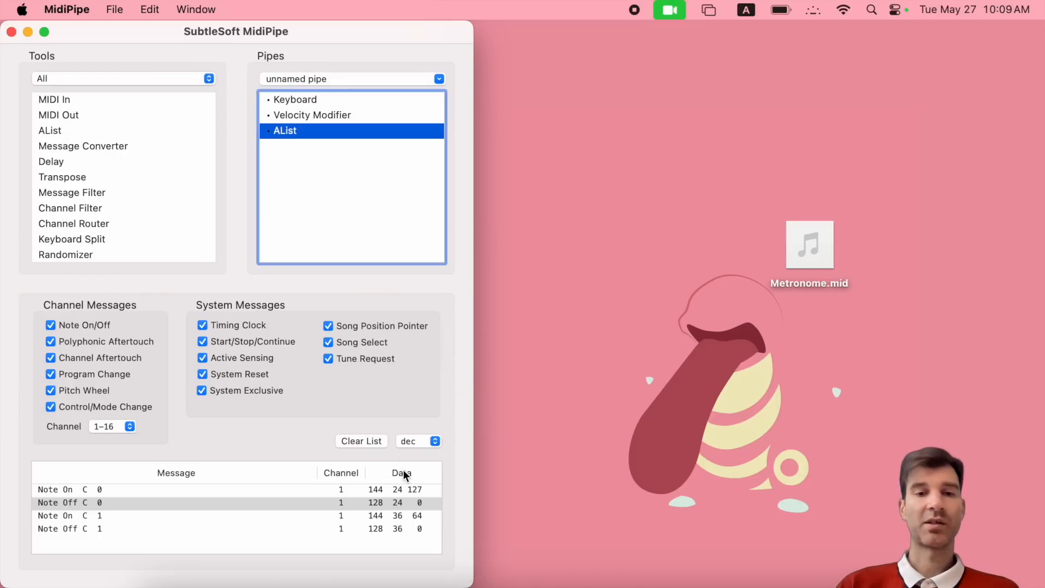
left_click(421, 515)
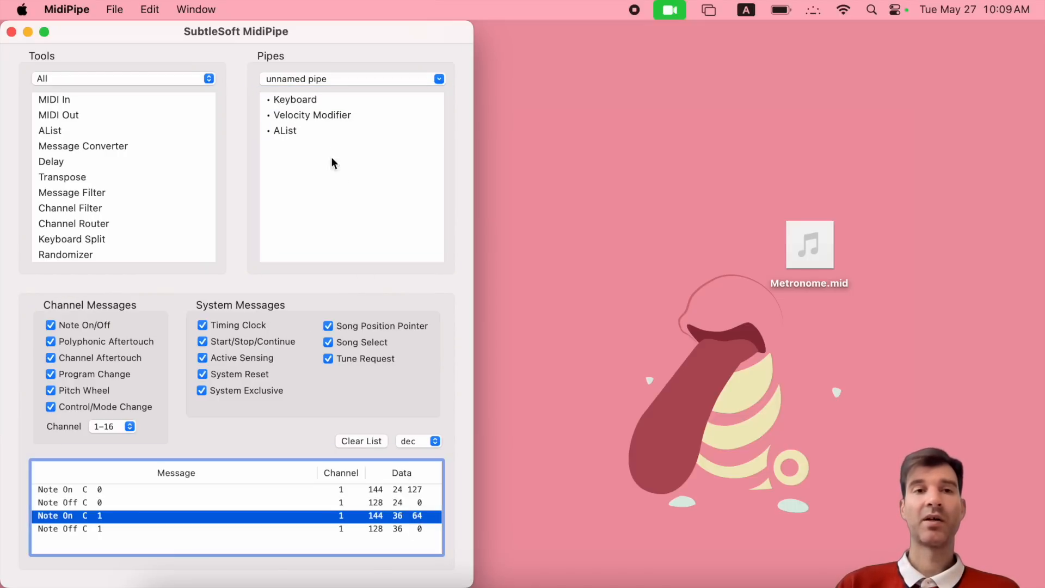
- Restore the Velocity Modifier scale to 100
left_click(300, 103)
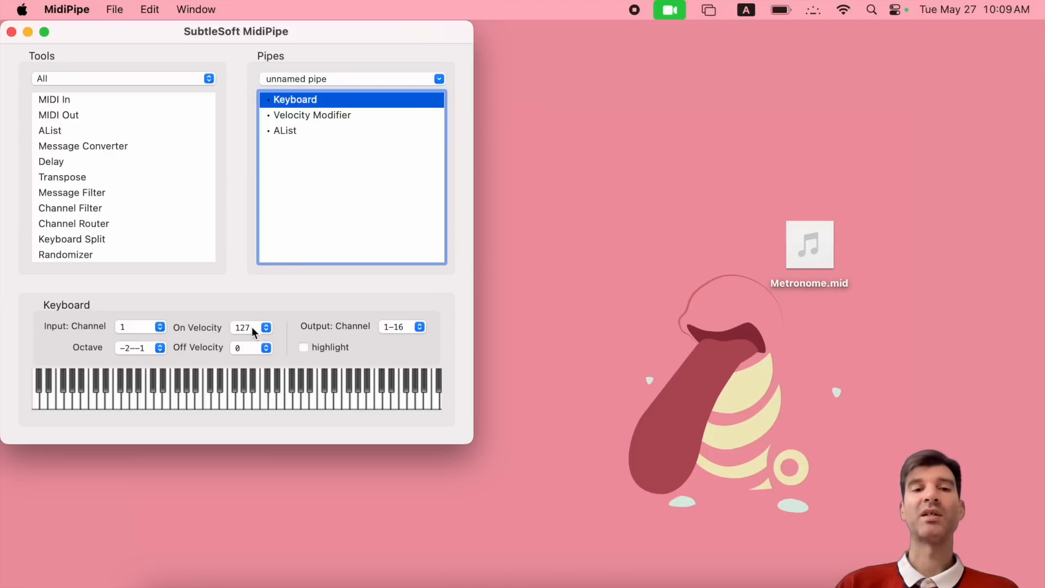
left_click(301, 116)
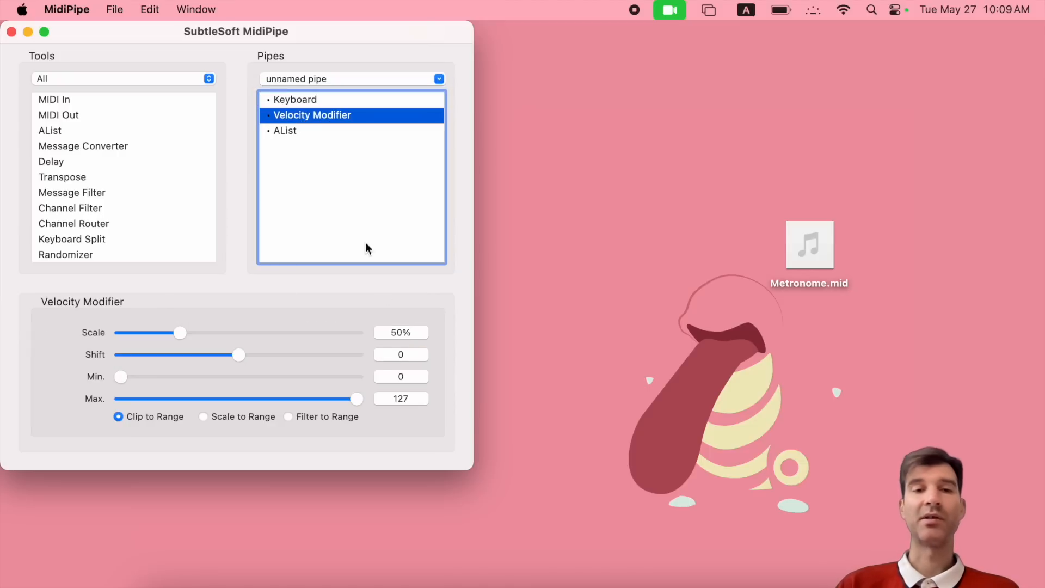
double_click(395, 332)
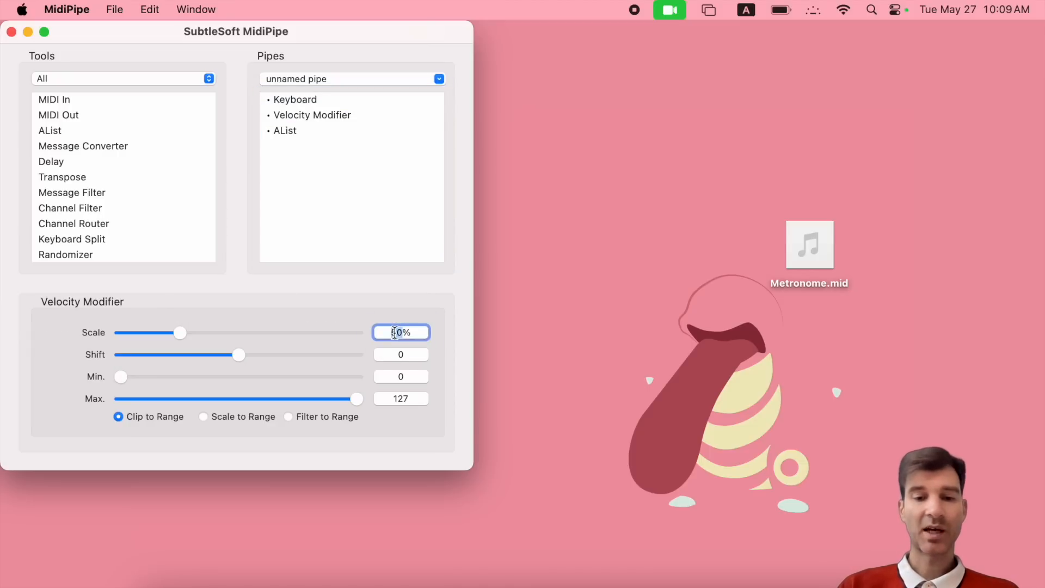
type("100")
key("Return")
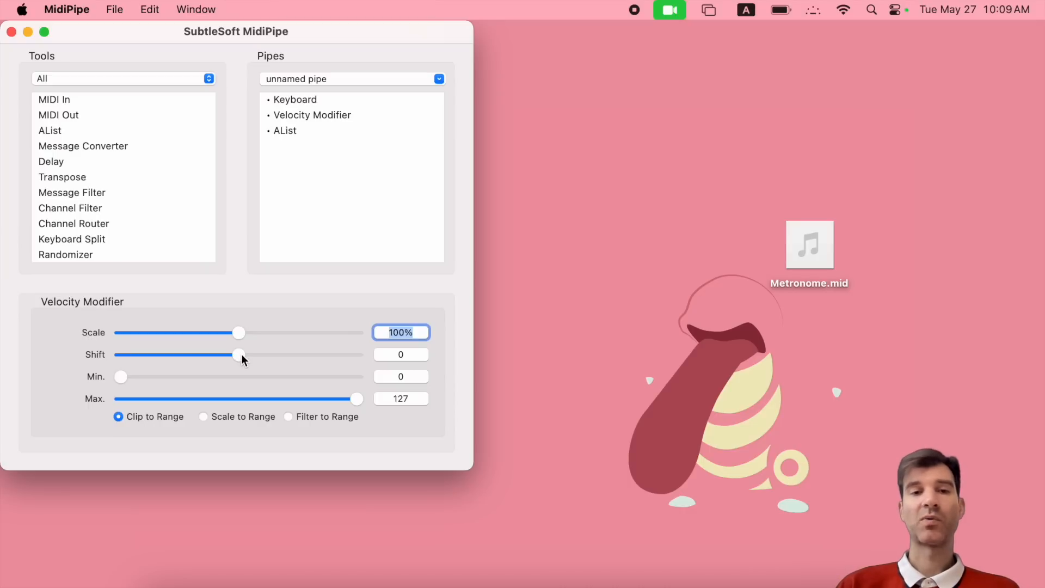
- Adjust the Shift slider, play a note and find Note On C 1 at velocity 101 in AList
left_click_drag(242, 355, 218, 356)
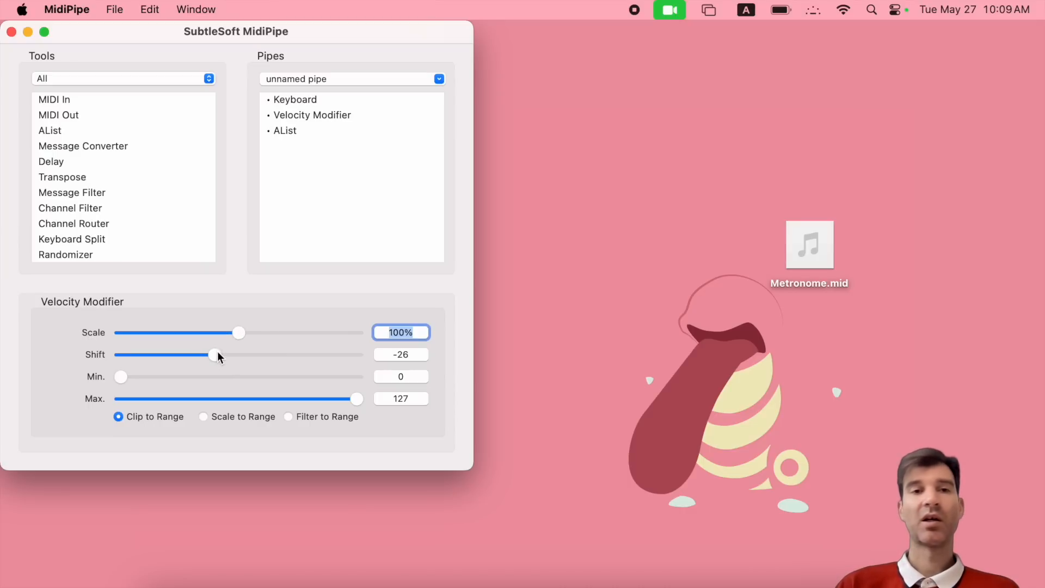
left_click(292, 98)
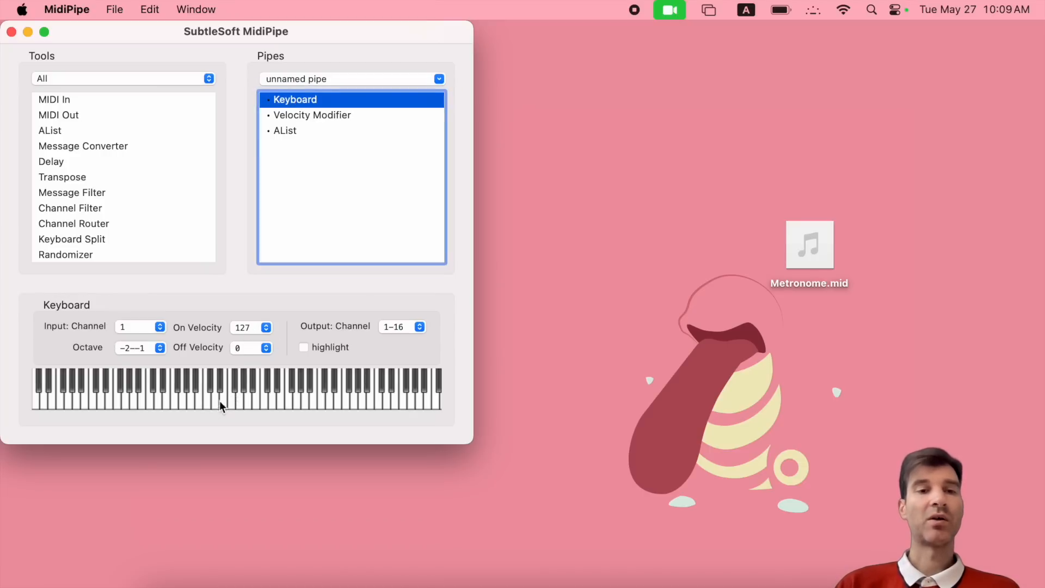
left_click(207, 405)
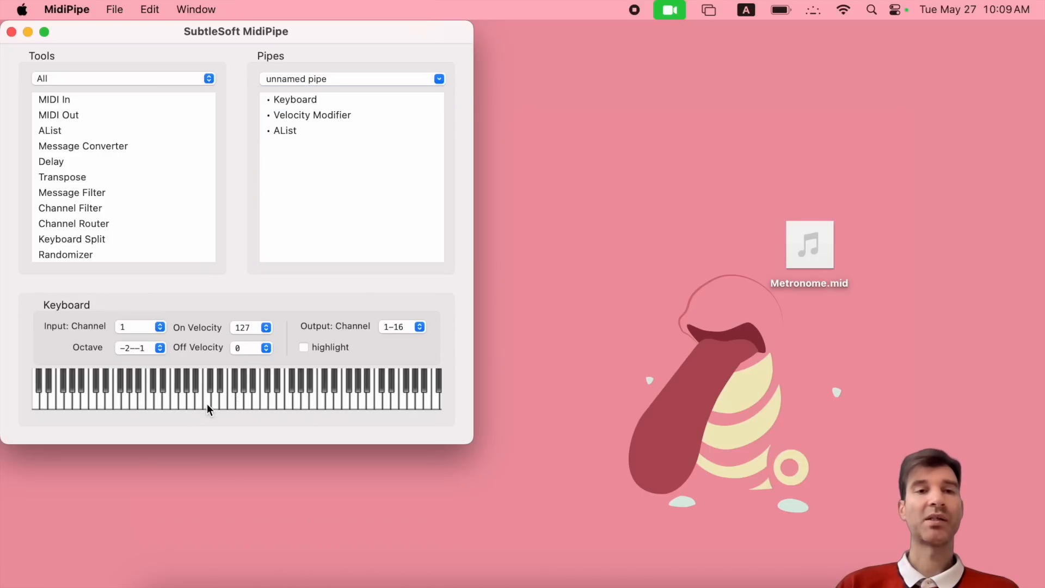
left_click(305, 130)
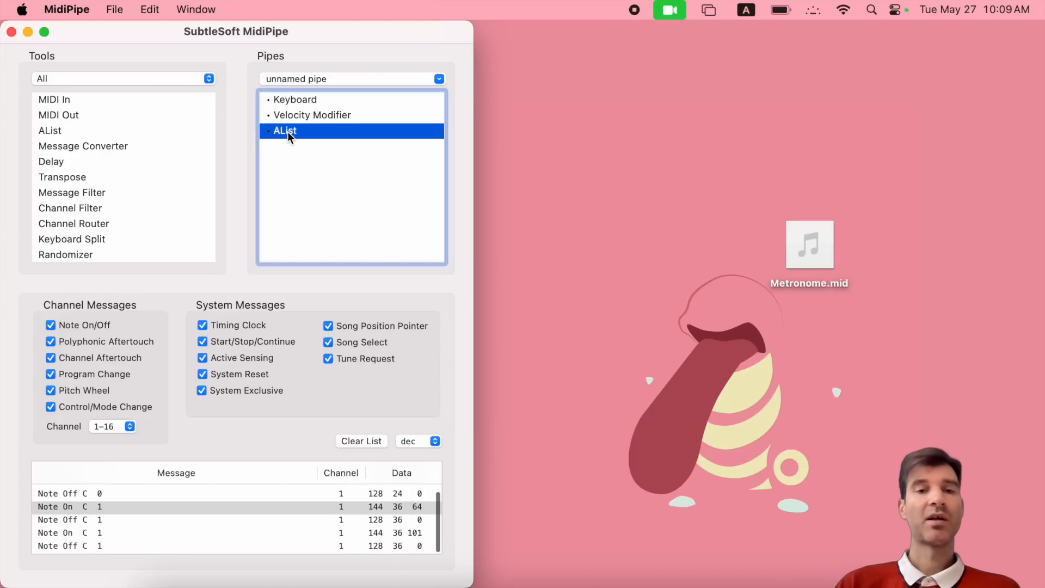
left_click(417, 534)
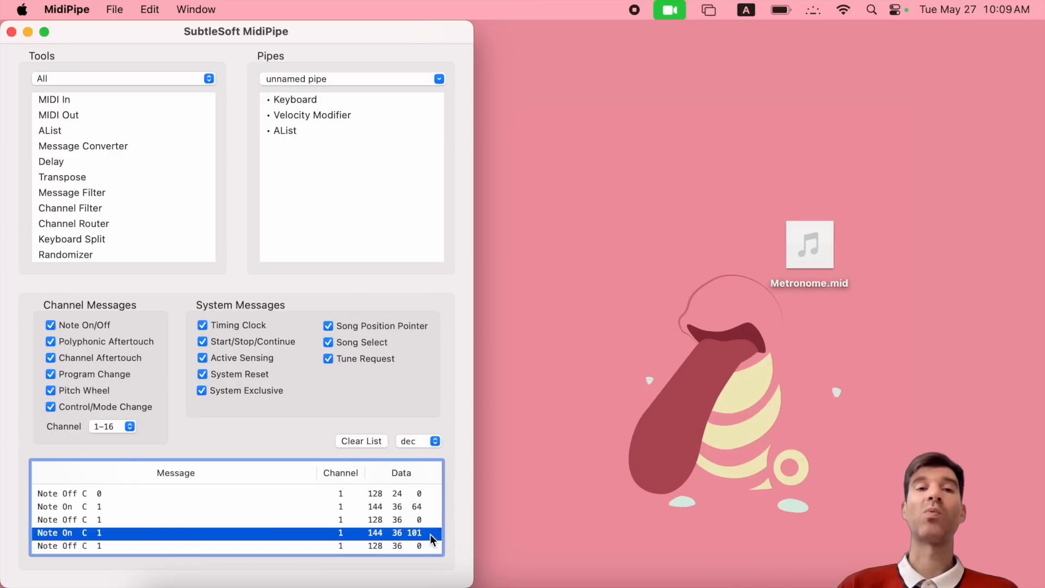
- Set the Velocity Modifier's Shift value to 0
left_click(333, 116)
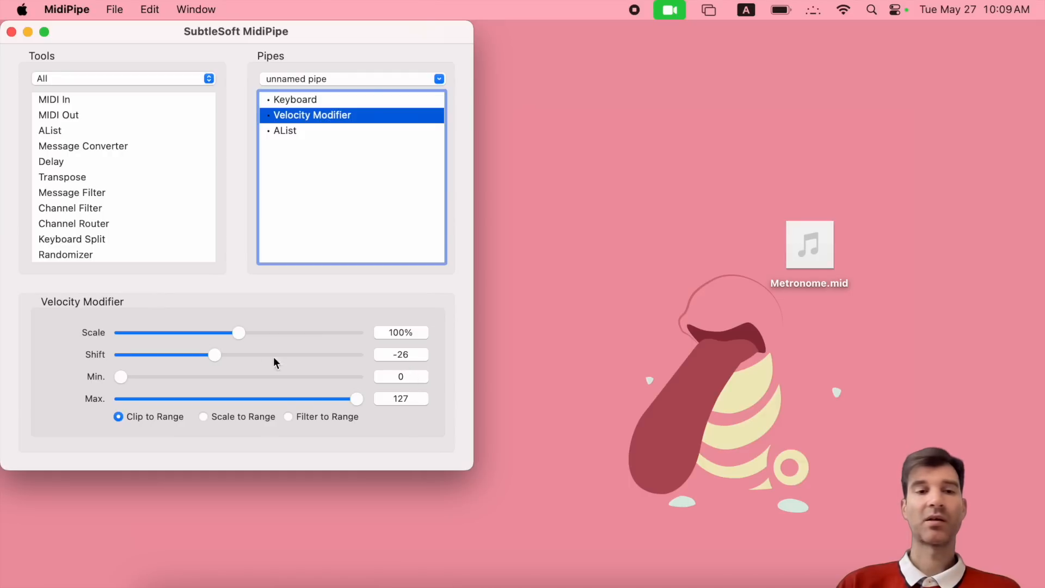
left_click(401, 354)
type("0")
key("Return")
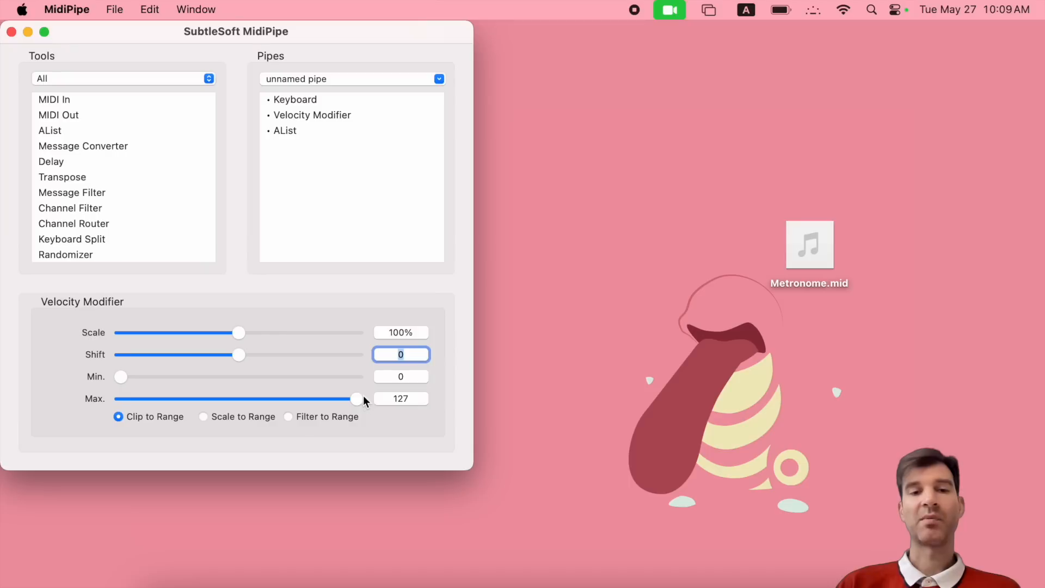
- Drag the Velocity Modifier's Max slider down to 64
left_click_drag(357, 399, 242, 397)
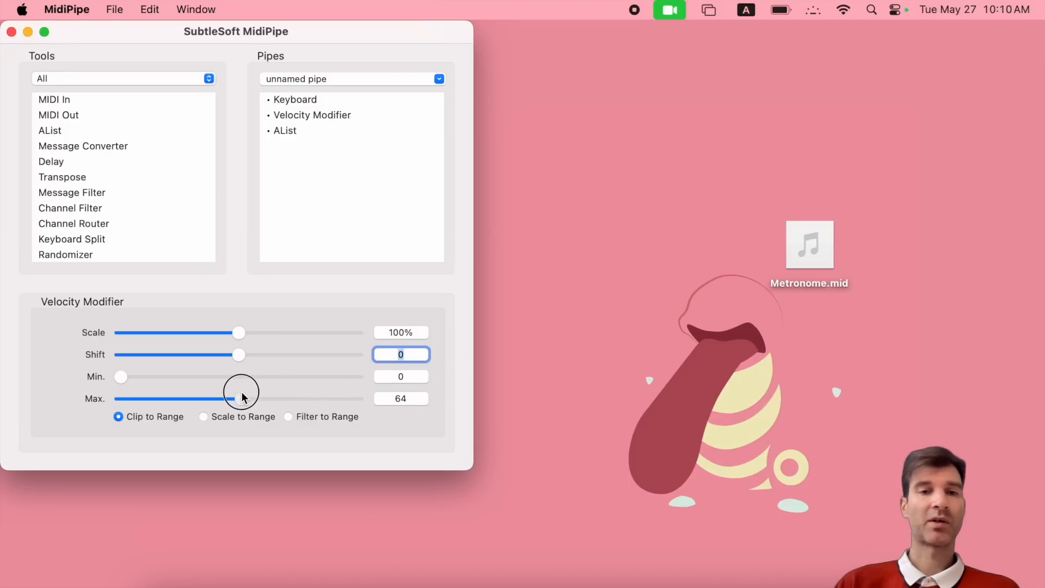
left_click(295, 99)
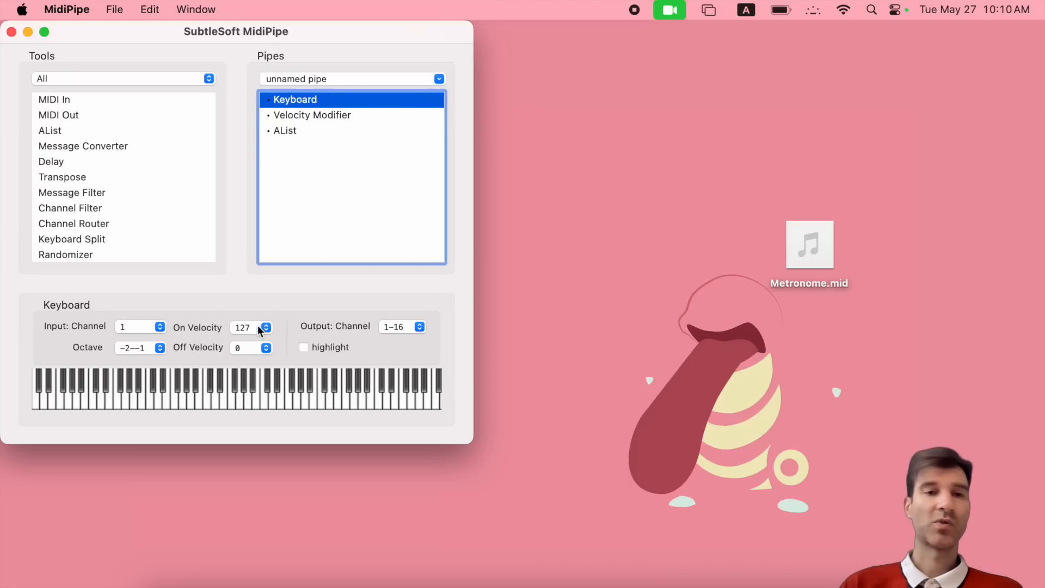
left_click(309, 117)
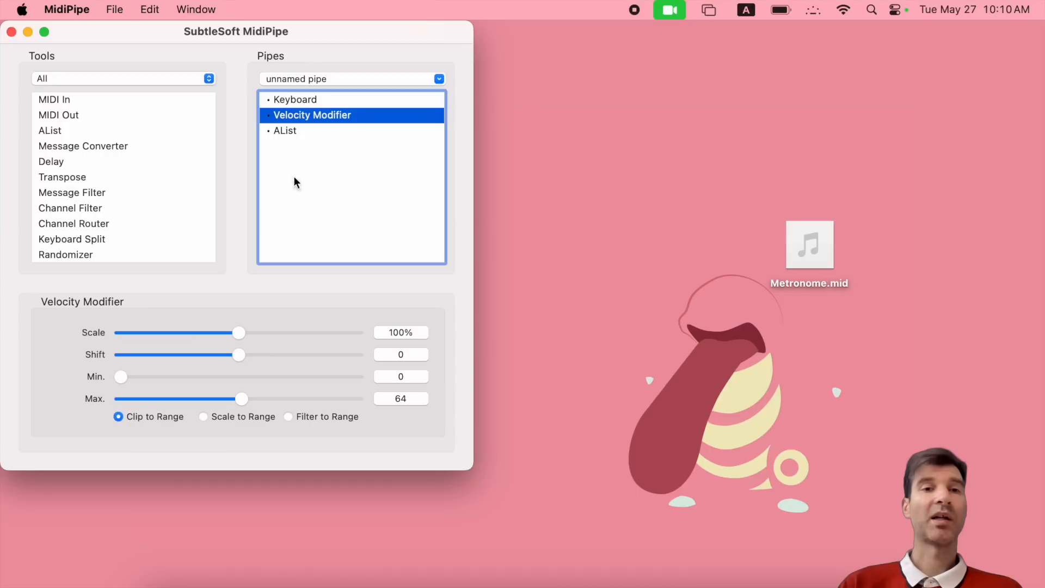
left_click(284, 133)
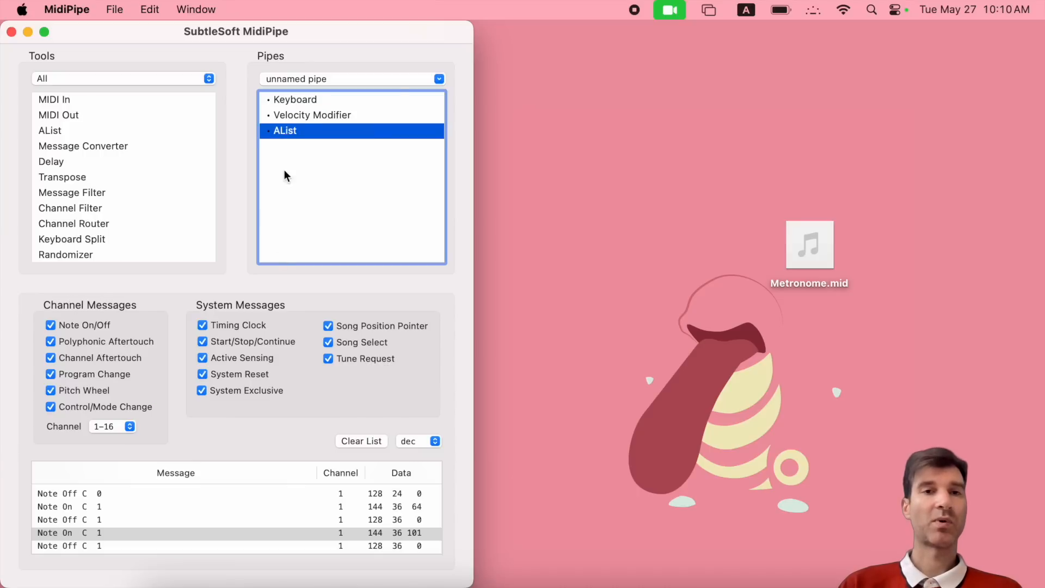
- Clear the AList log, play a note, and check the new logged velocity
left_click(290, 99)
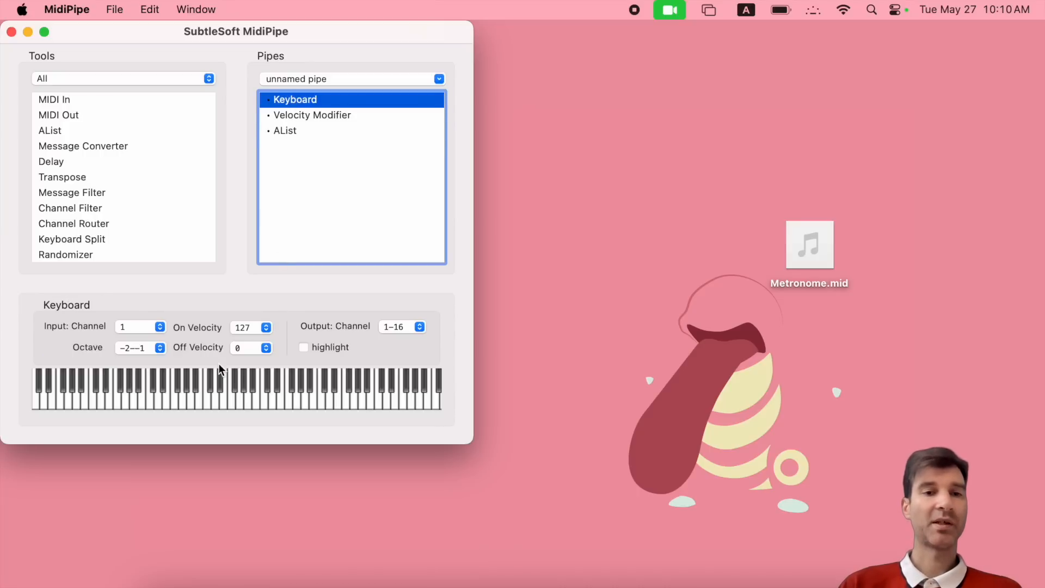
left_click(287, 130)
left_click(359, 442)
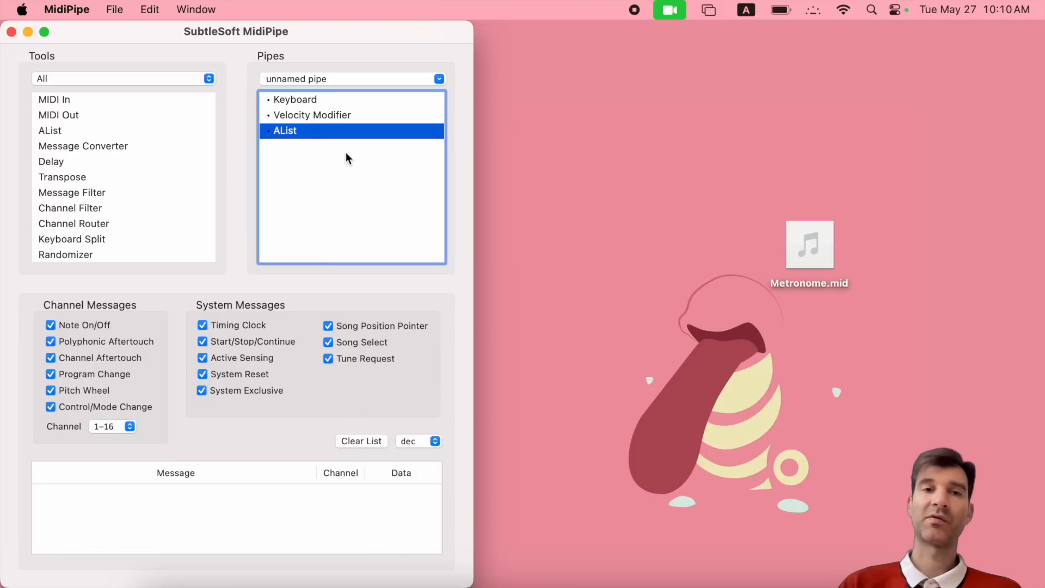
left_click(285, 100)
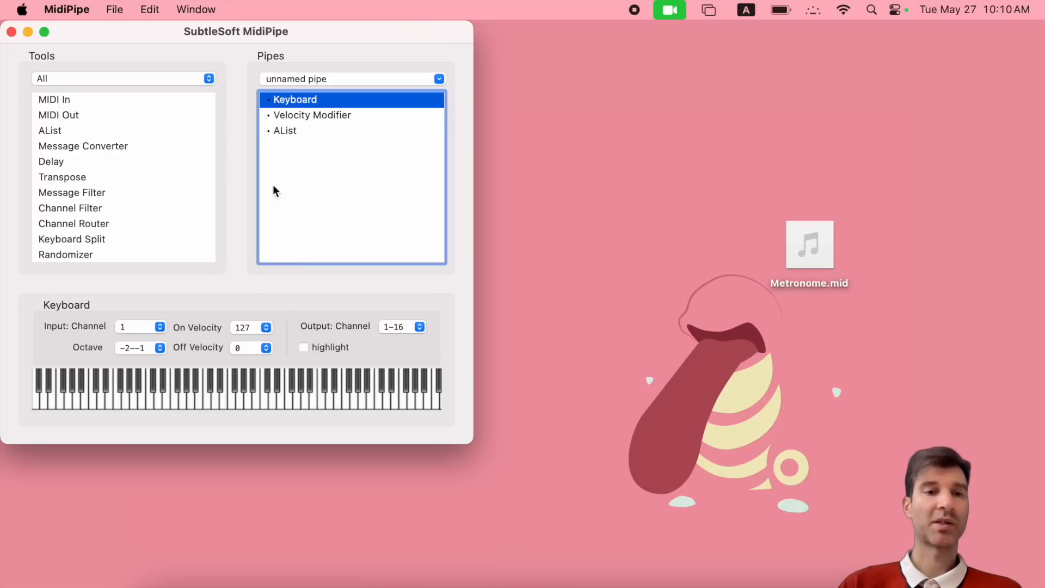
left_click(151, 401)
left_click(284, 130)
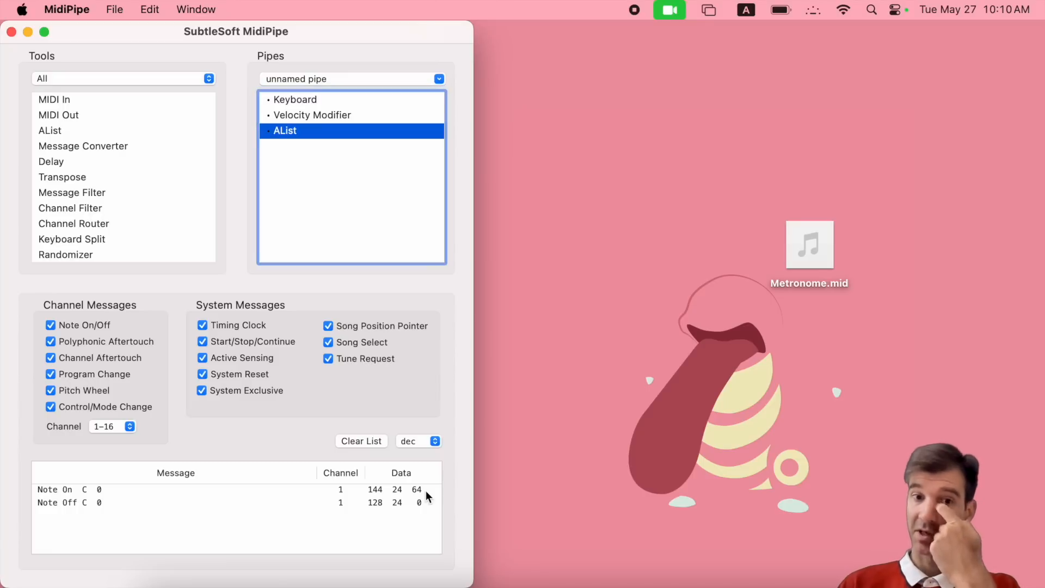
- Set Keyboard On Velocity to 100, play a note, and confirm AList shows velocity 64
left_click(301, 100)
left_click(302, 114)
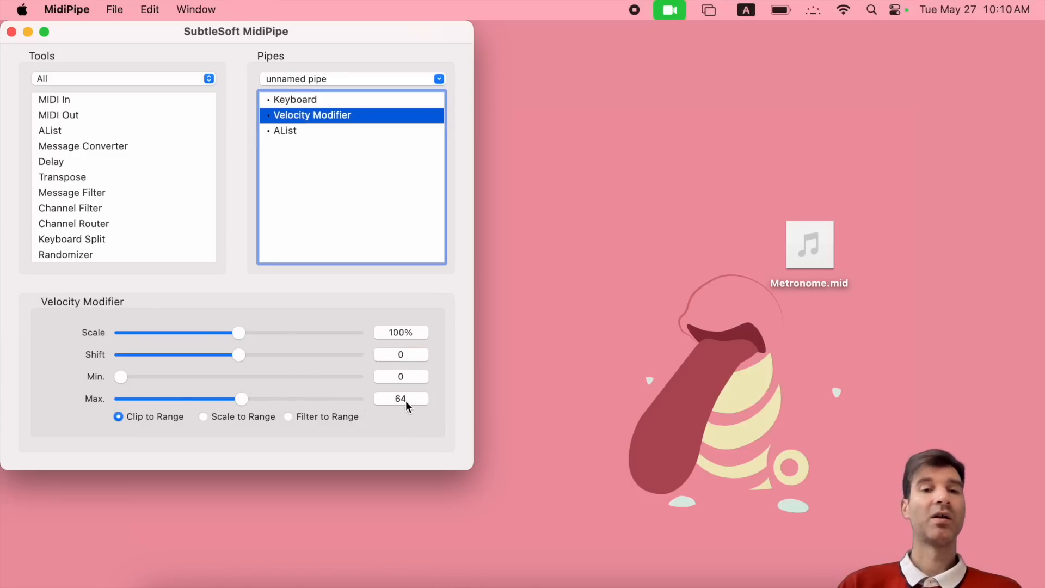
left_click(292, 100)
left_click(249, 327)
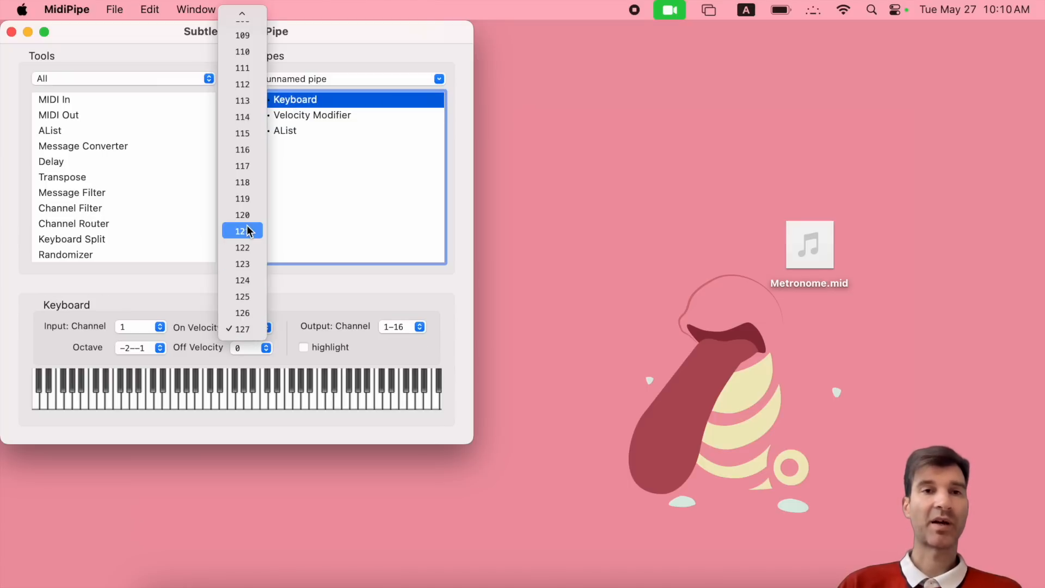
scroll(248, 229, "up", 2)
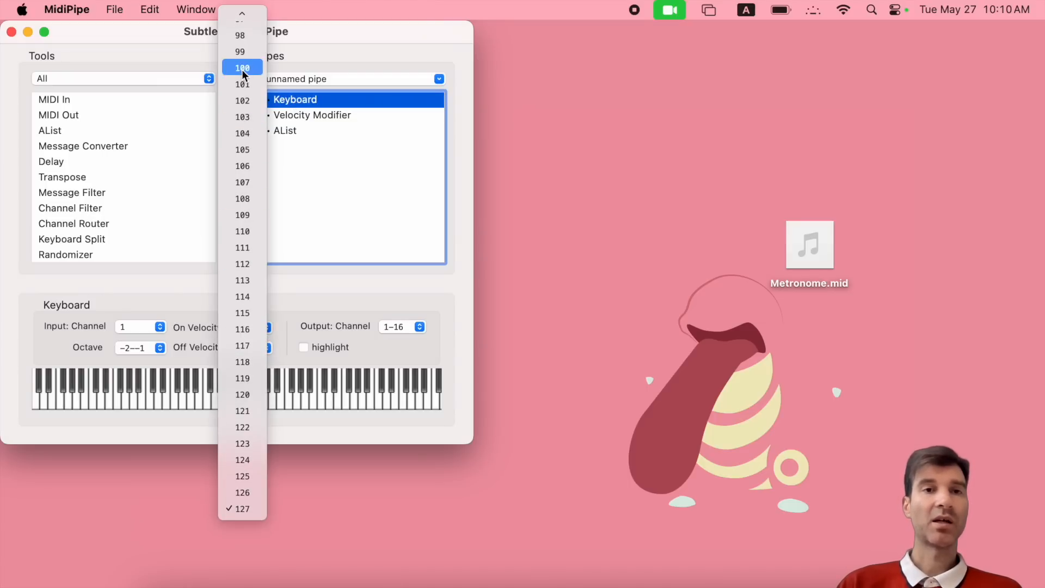
left_click(242, 70)
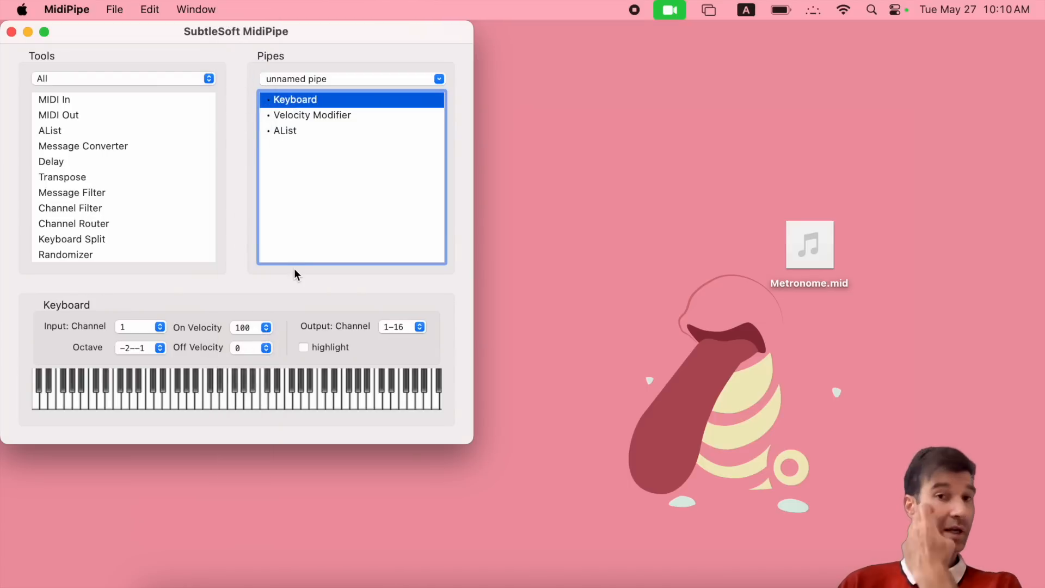
left_click(315, 115)
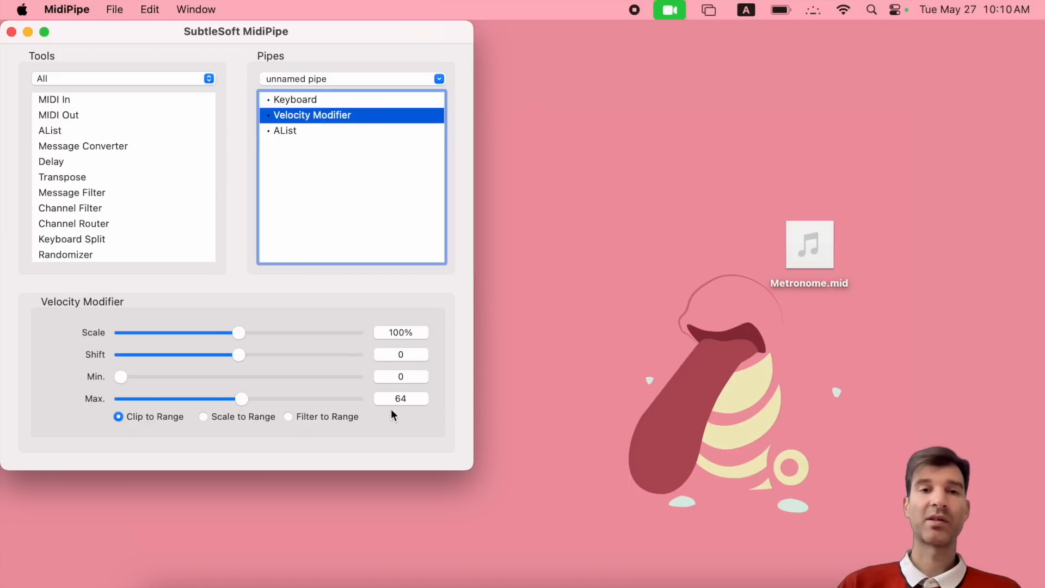
left_click(288, 99)
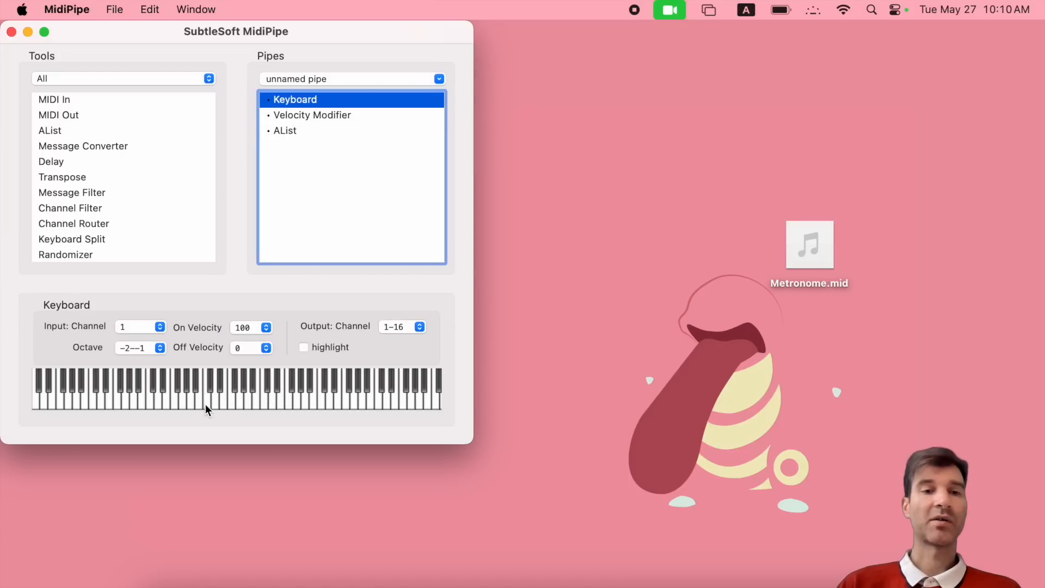
left_click(210, 383)
left_click(286, 132)
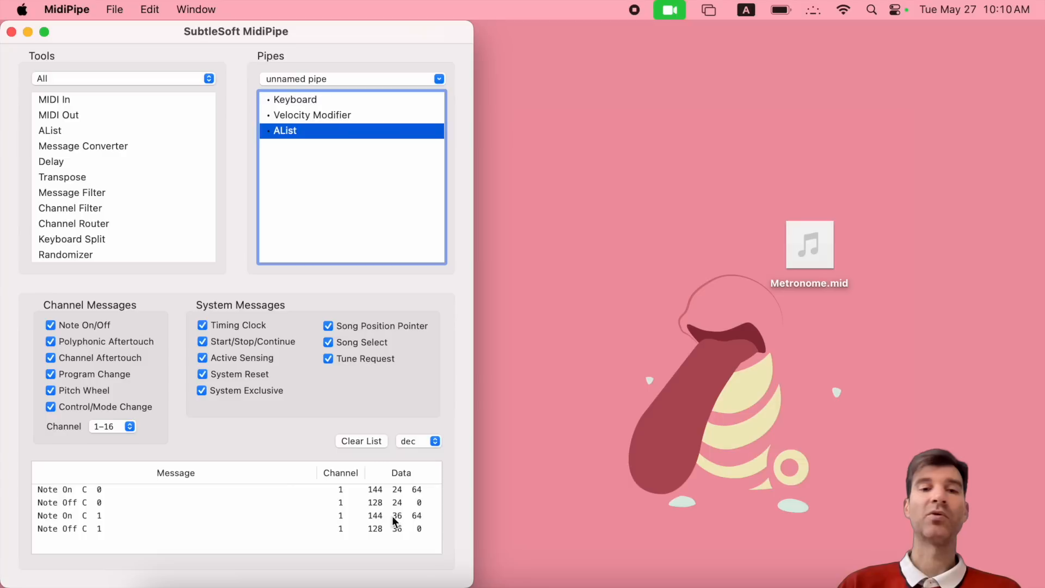
- Switch the Velocity Modifier to Filter to Range and clear the AList log
left_click(327, 116)
left_click(289, 417)
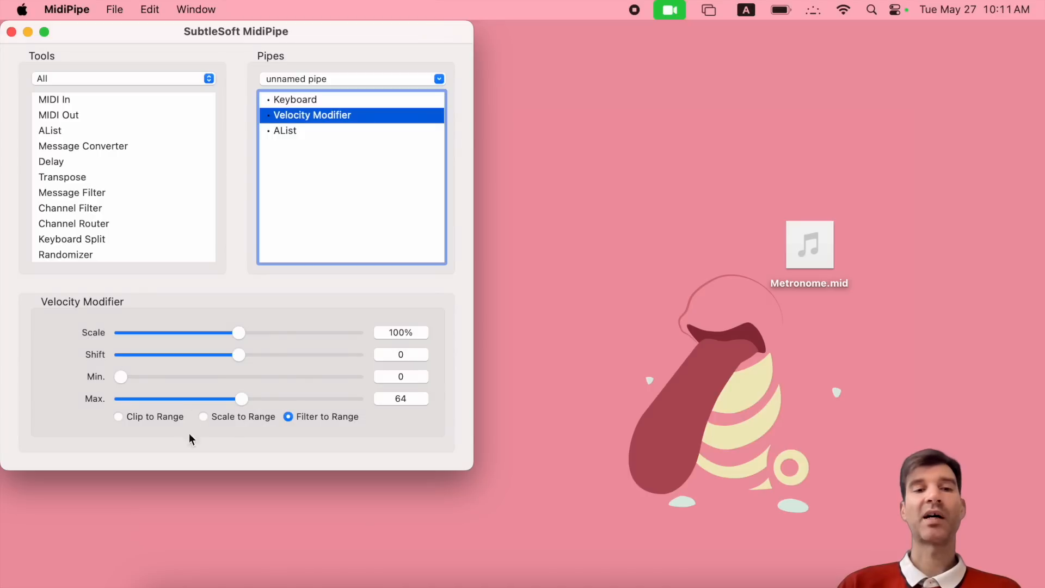
left_click(291, 137)
left_click(365, 440)
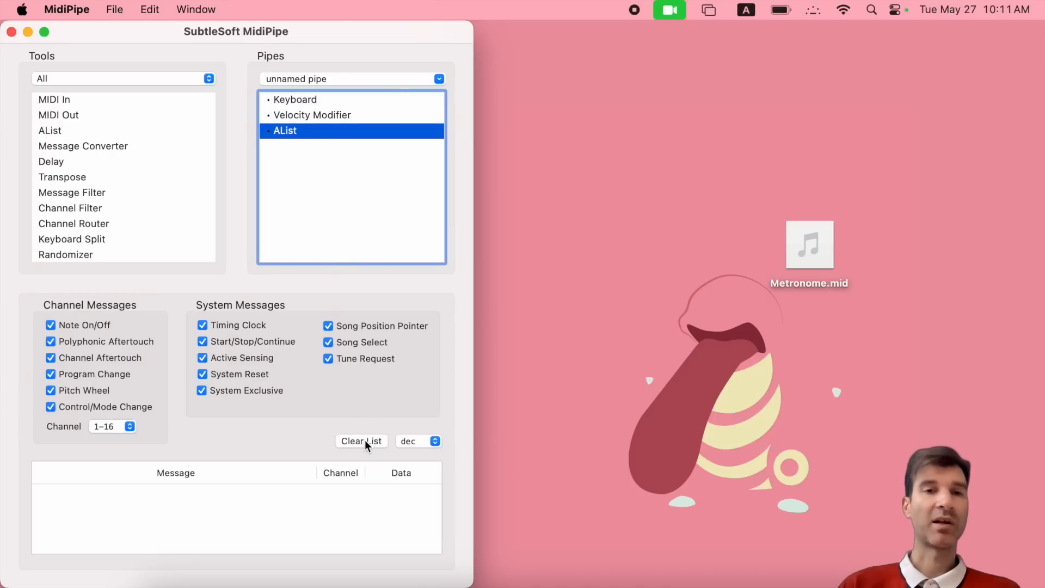
- Play a note and confirm AList logs only Note Off C 1
left_click(293, 98)
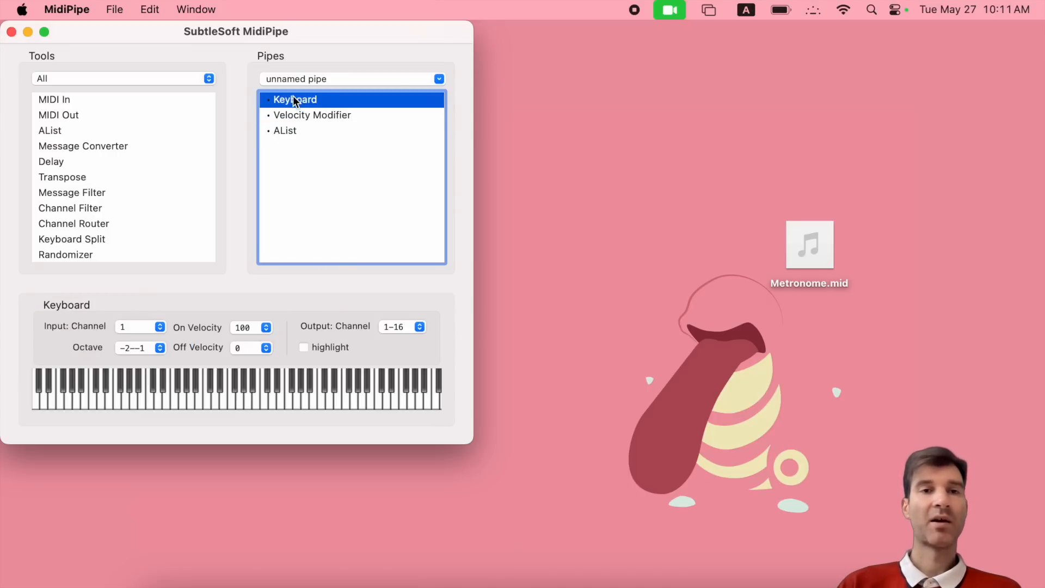
left_click(203, 402)
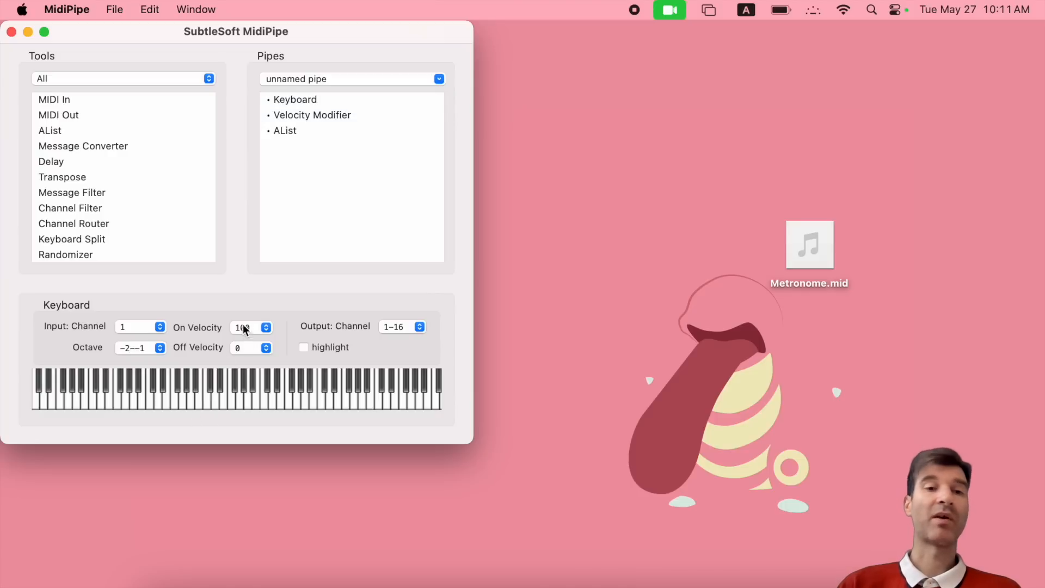
left_click(287, 133)
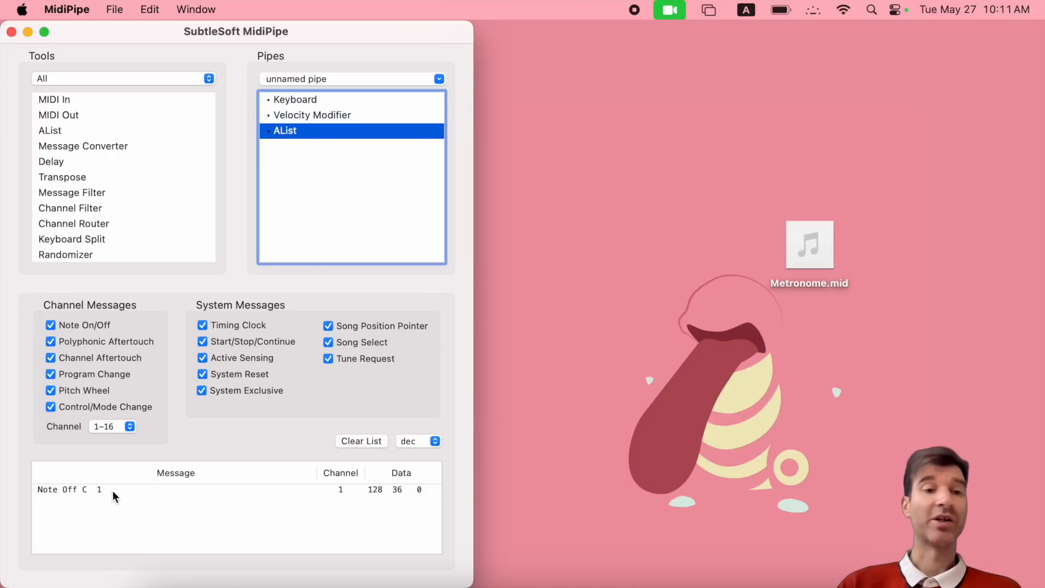
left_click(73, 490)
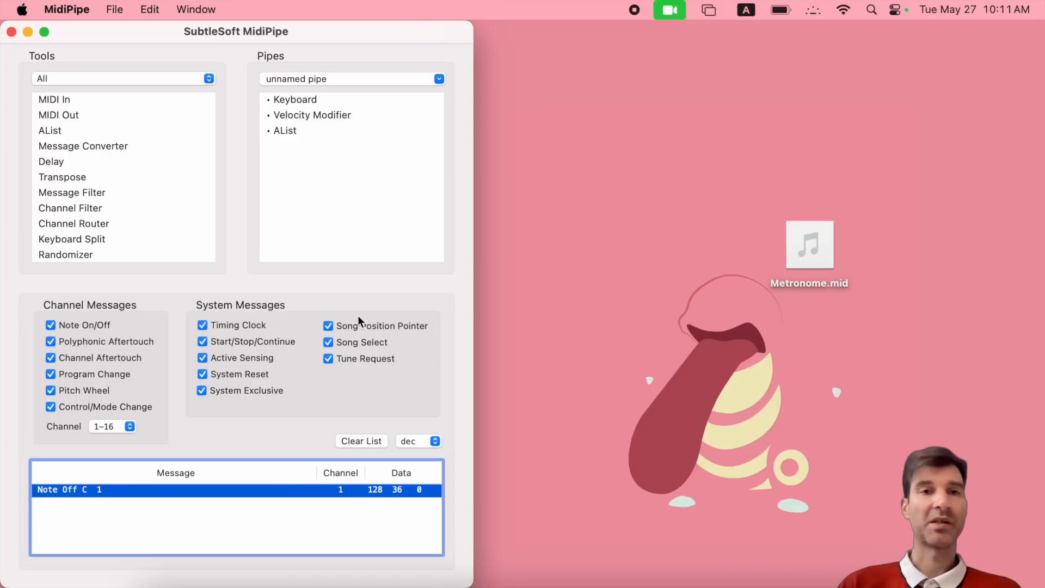
left_click(330, 116)
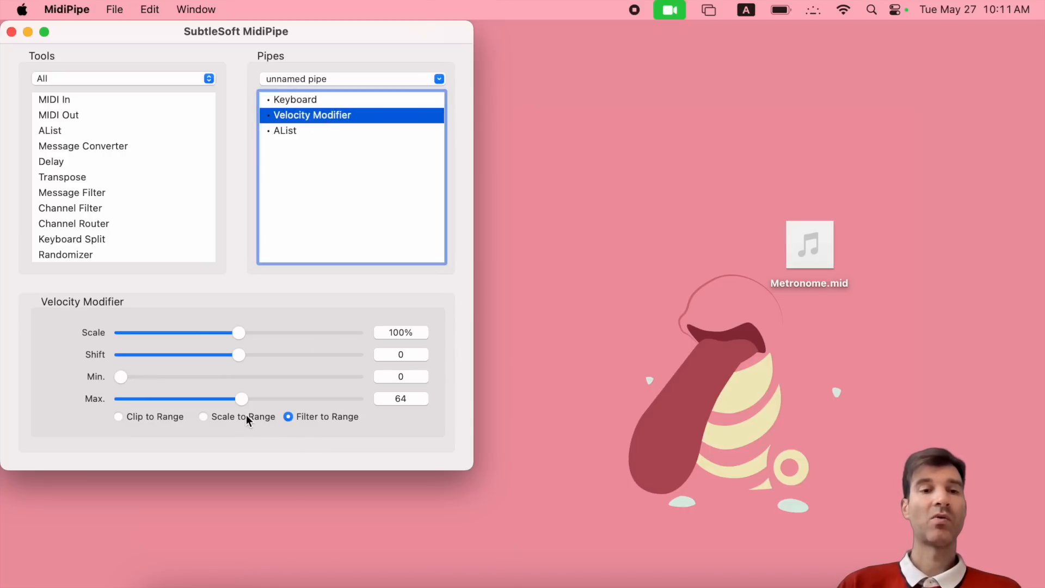
- Choose Scale to Range, set On Velocity to 127, and check Note On E 1 logs at 64
left_click(204, 417)
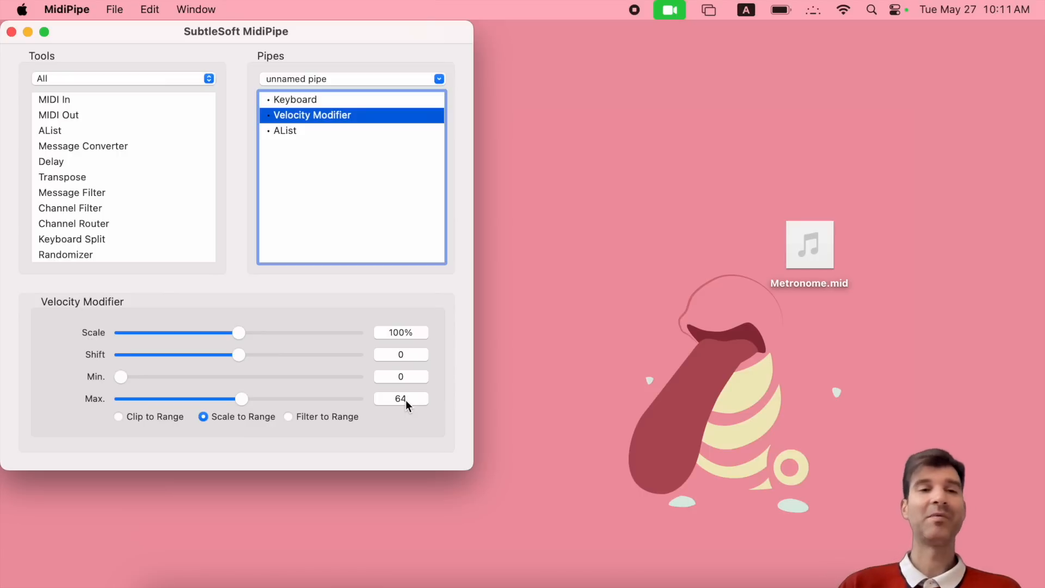
left_click(305, 99)
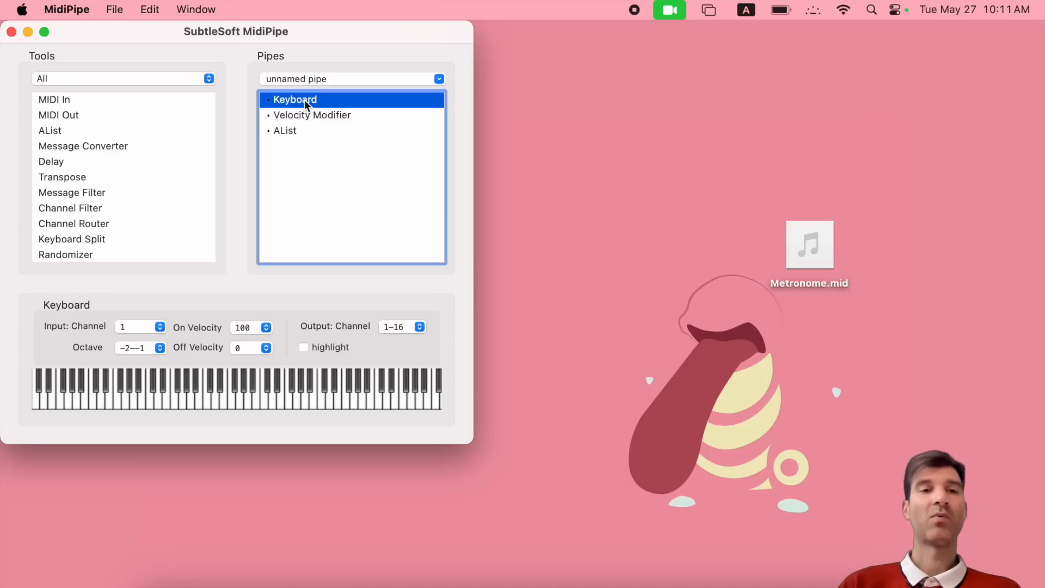
left_click(244, 330)
scroll(243, 381, "down", 4)
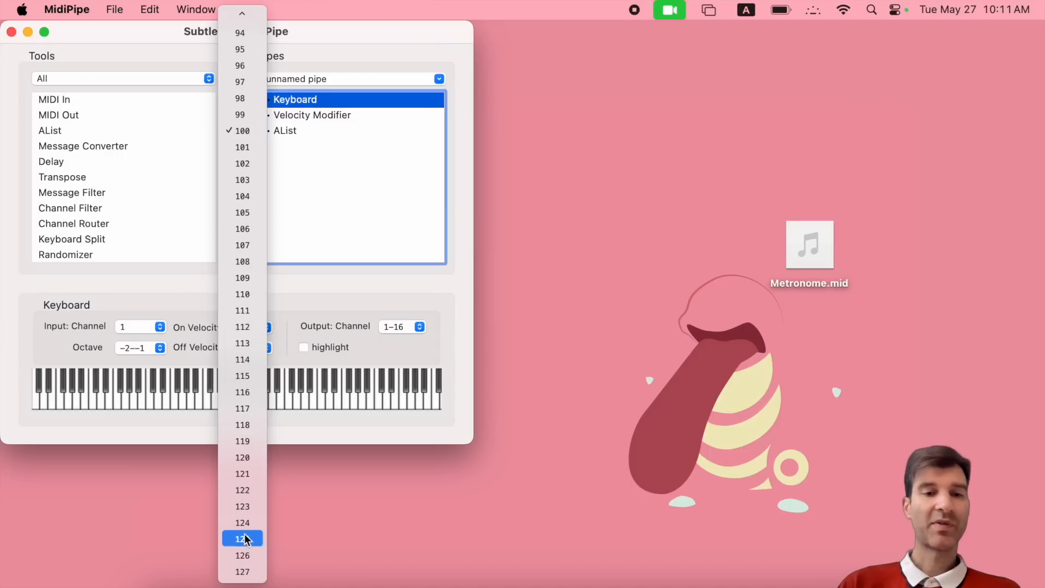
left_click(243, 571)
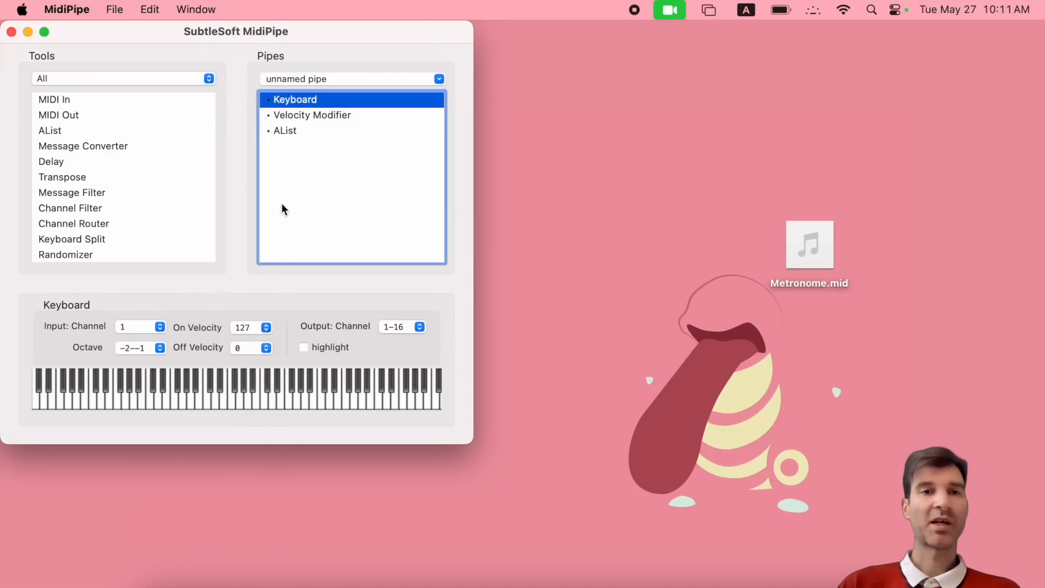
left_click(224, 402)
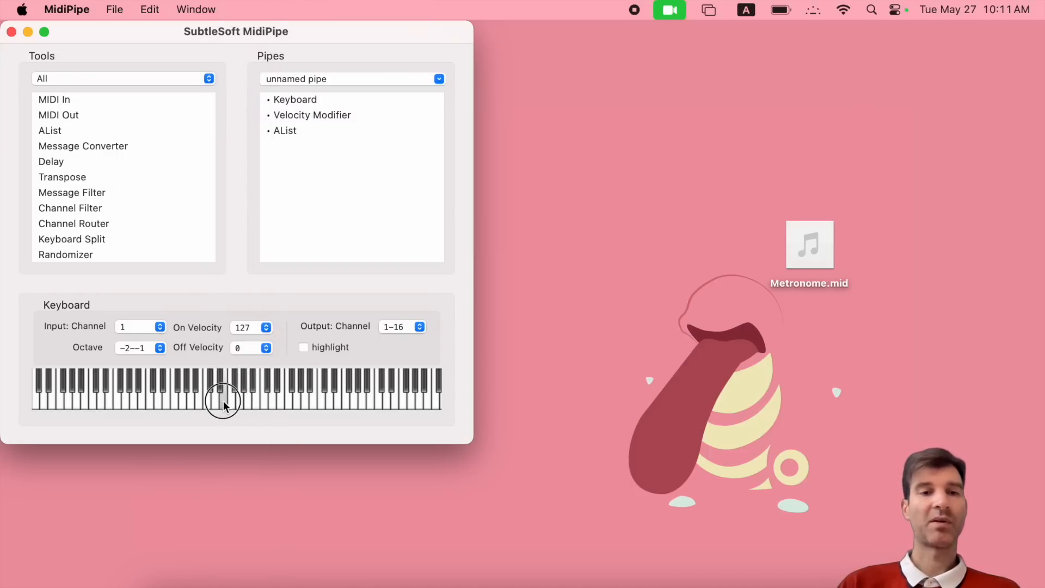
left_click(285, 131)
left_click(419, 505)
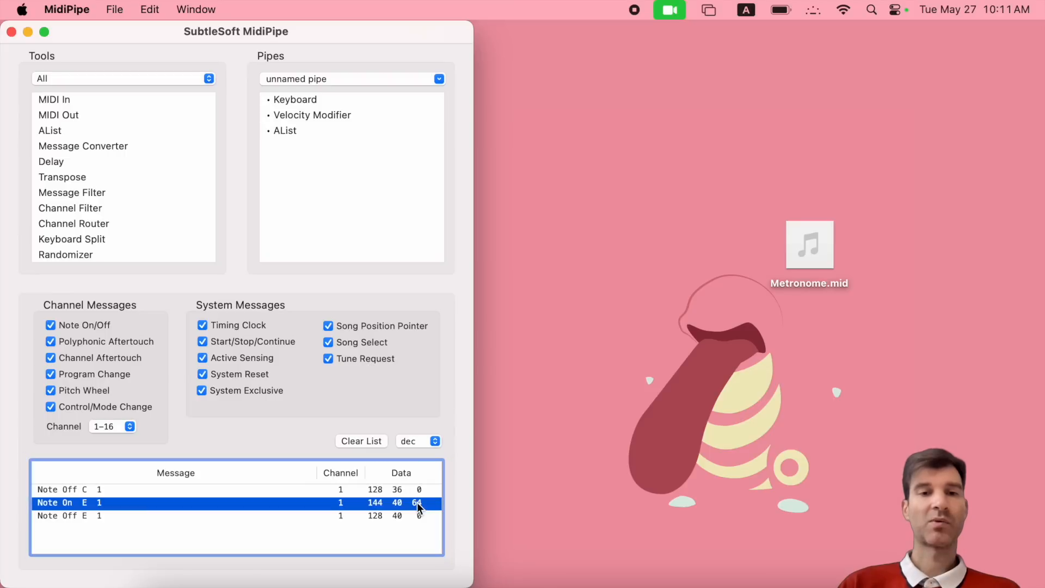
- Set On Velocity back to 100, check Note On B 1 at 50, then delete Velocity Modifier
left_click(292, 98)
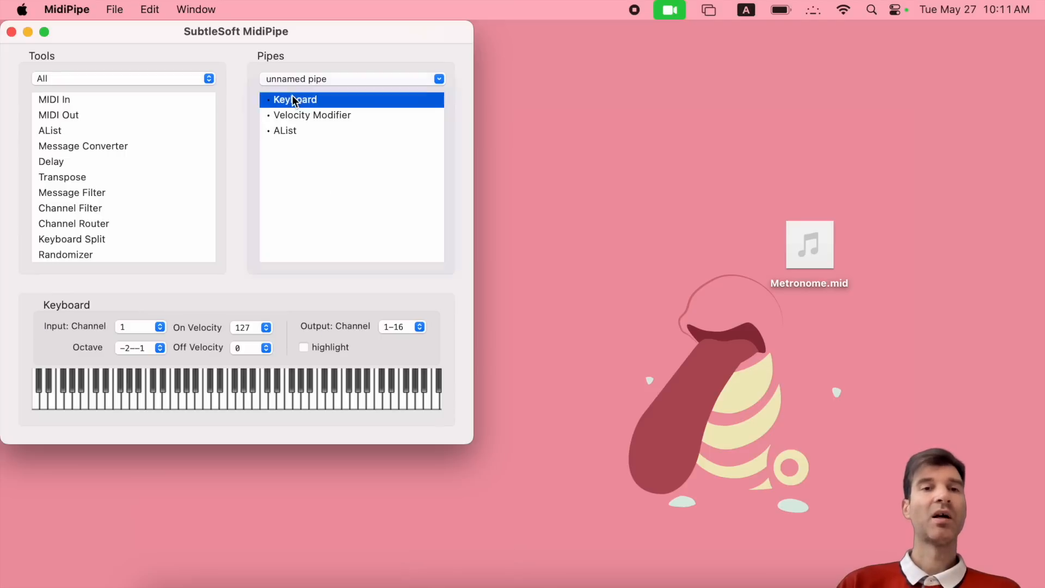
left_click(242, 329)
scroll(242, 163, "up", 5)
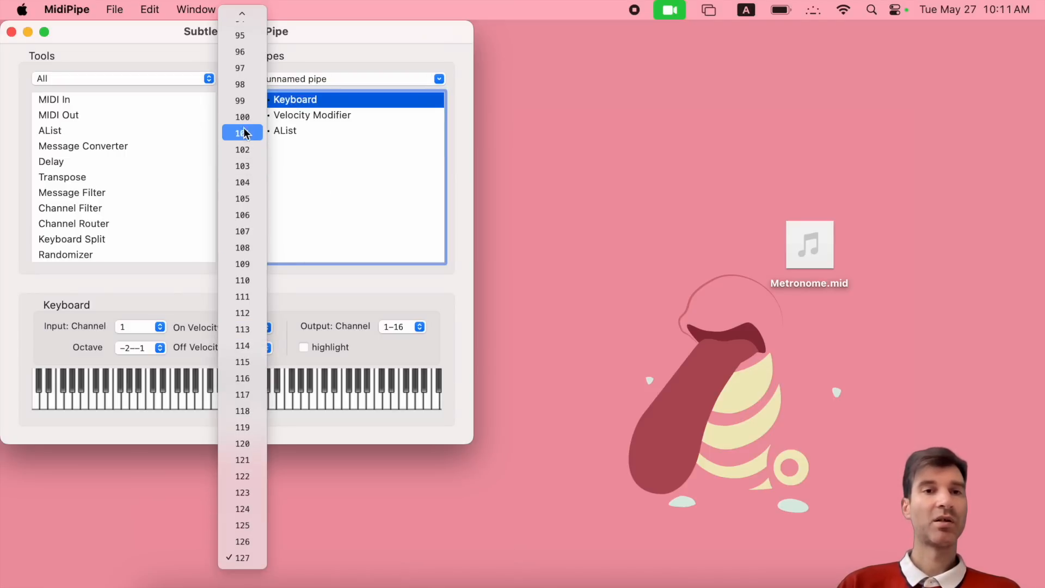
left_click(242, 117)
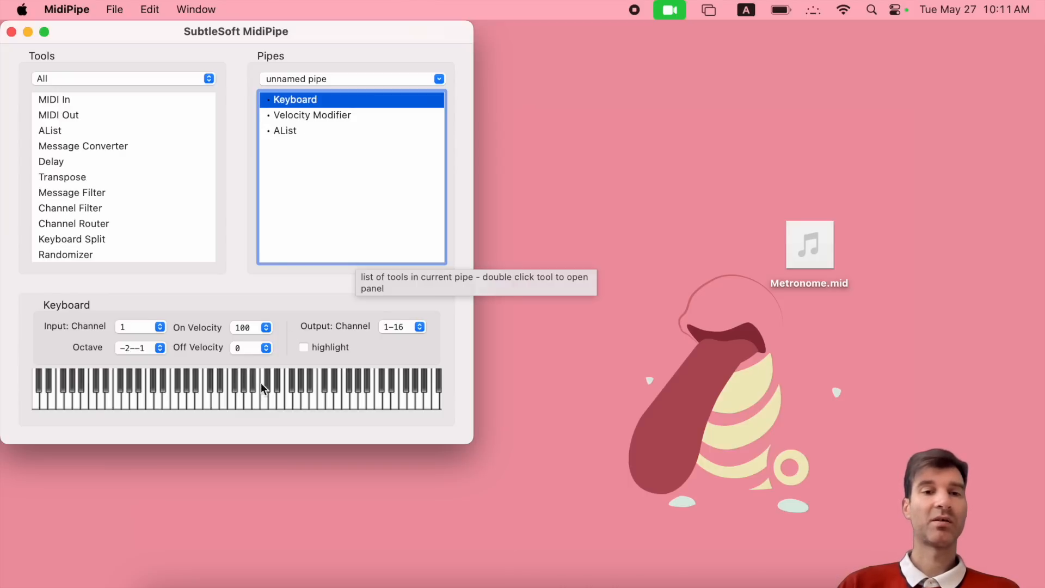
left_click(257, 400)
left_click(289, 131)
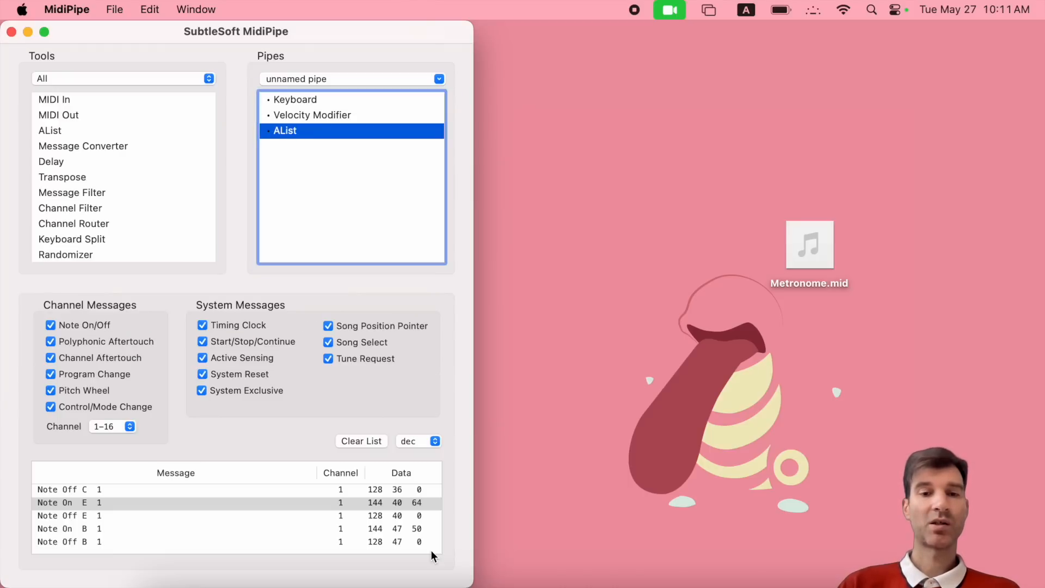
left_click(416, 529)
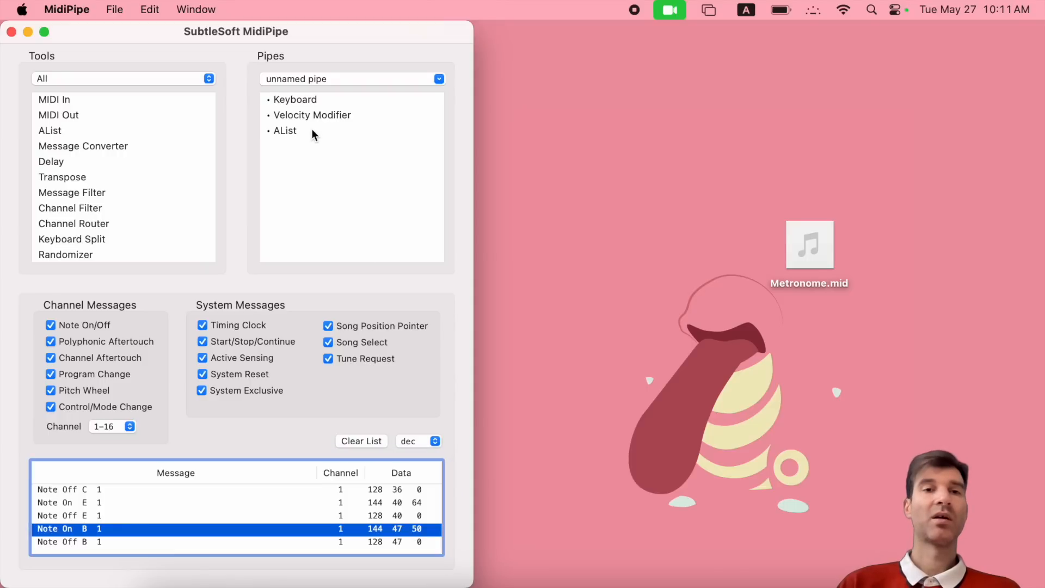
left_click(306, 116)
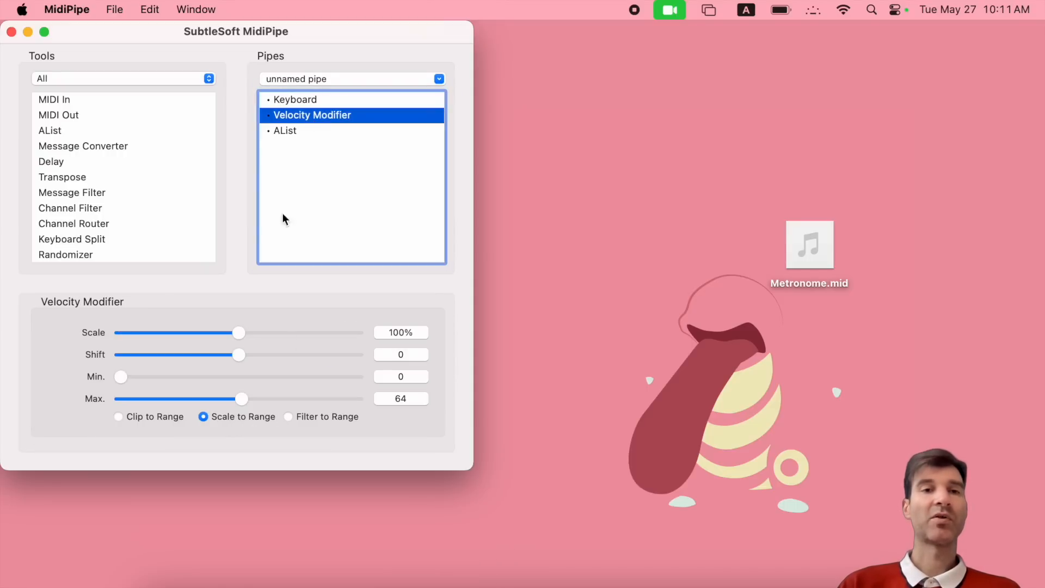
key("BackSpace")
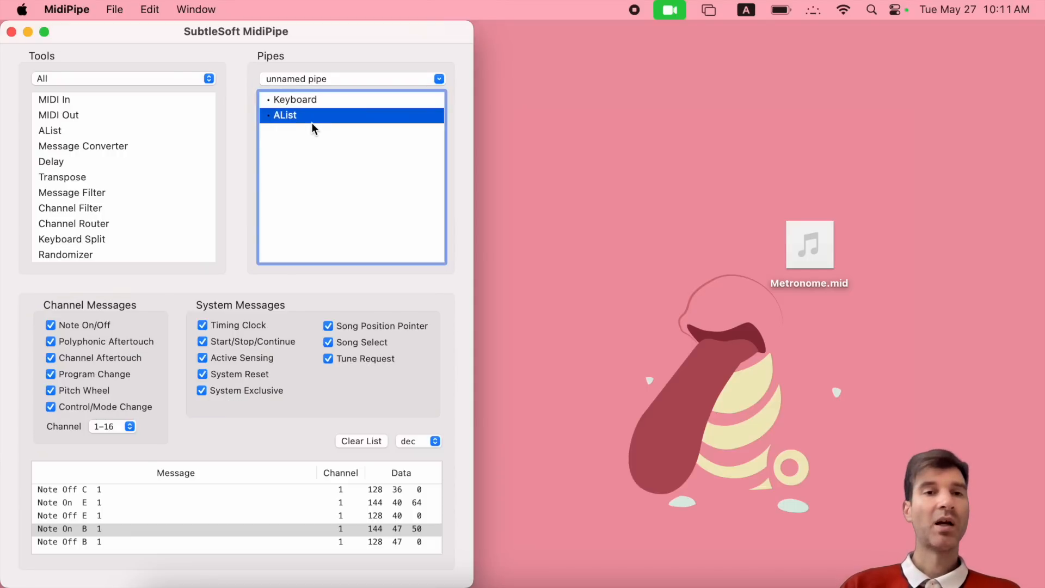
- Insert Key Mapper between Keyboard and AList and show its Key In/Out of C -2 (0)
left_click(306, 103)
scroll(124, 226, "down", 10)
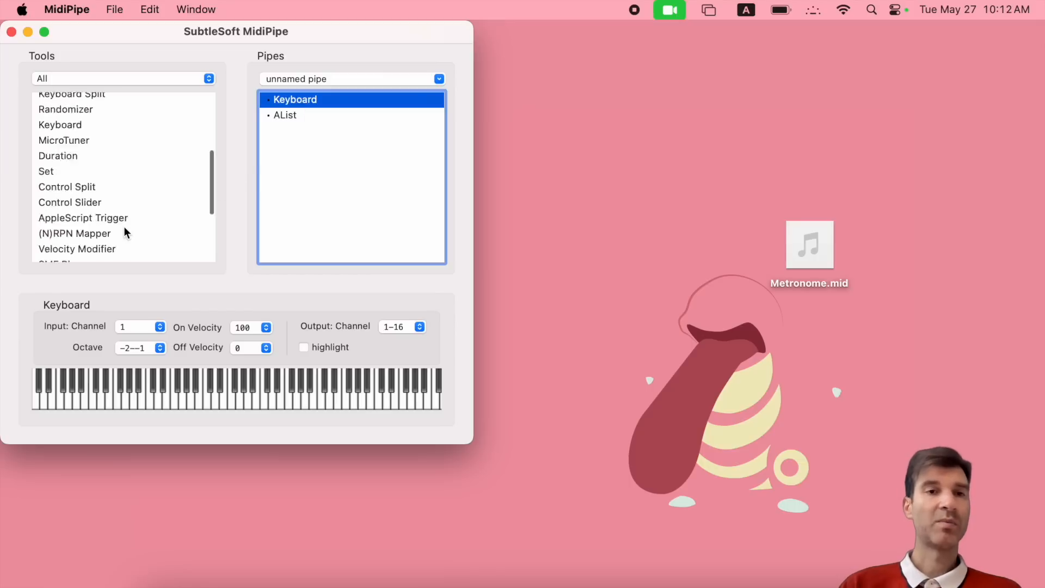
left_click_drag(68, 160, 313, 115)
left_click(304, 115)
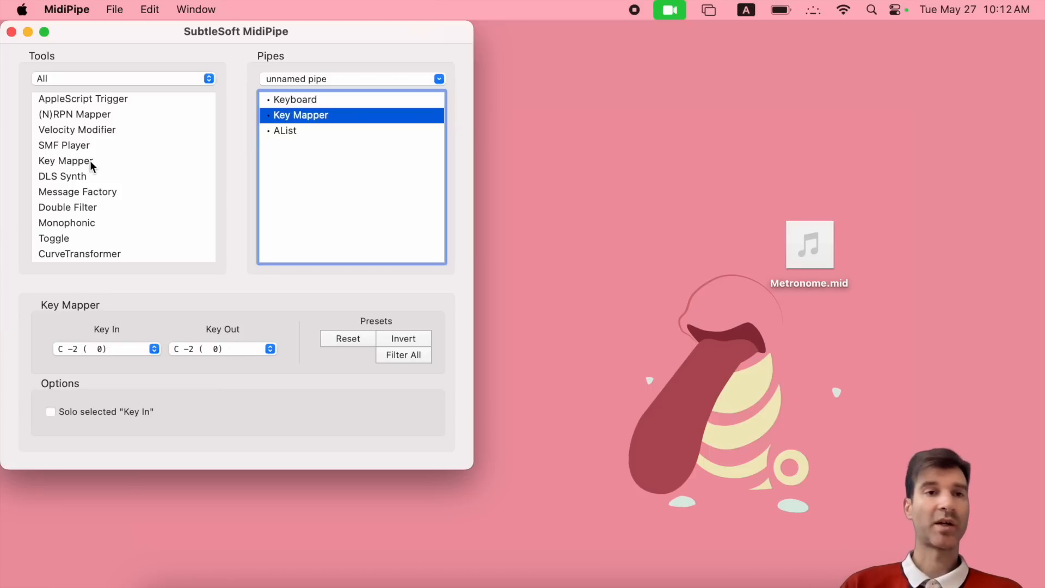
scroll(90, 163, "up", 5)
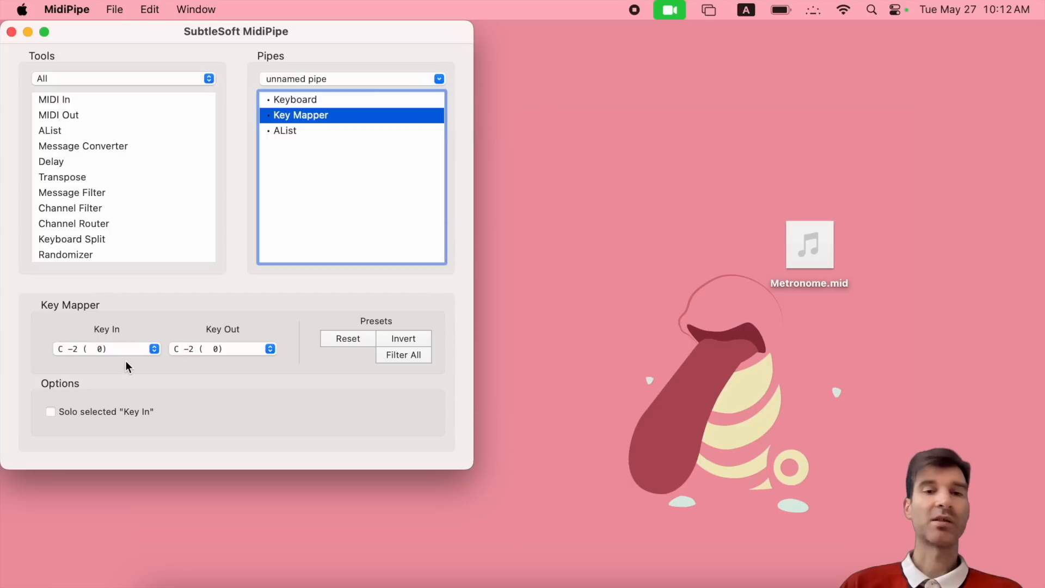
- Set Key Mapper's Key Out to C#-2 (1) and play a low note on the Keyboard
left_click(197, 349)
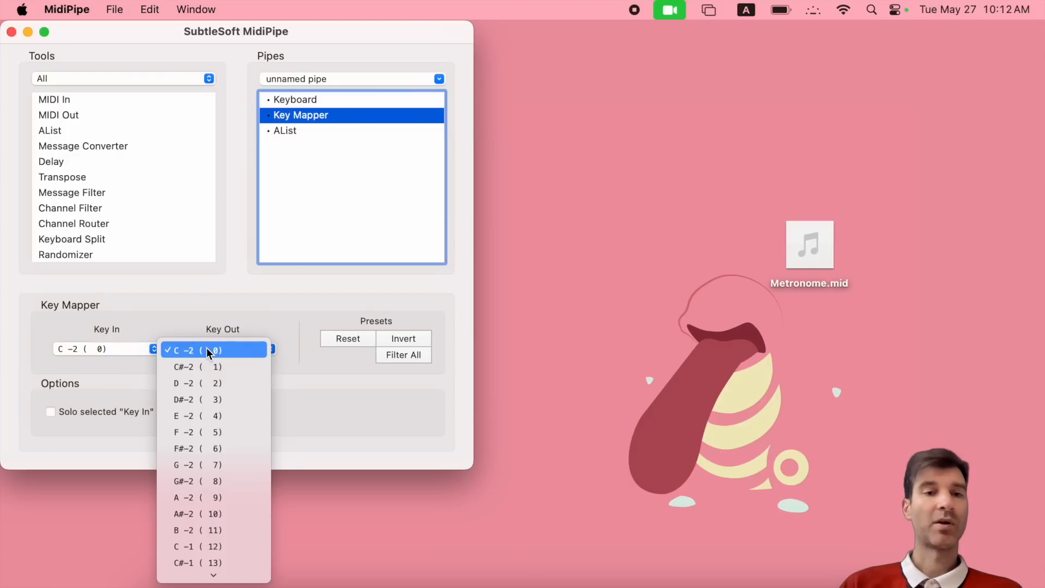
left_click(208, 364)
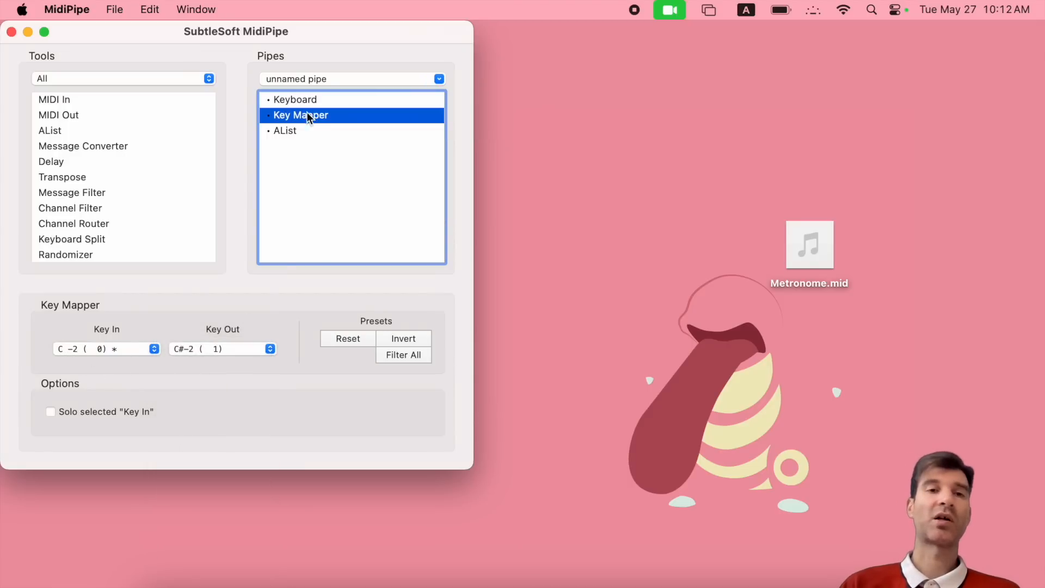
left_click(300, 101)
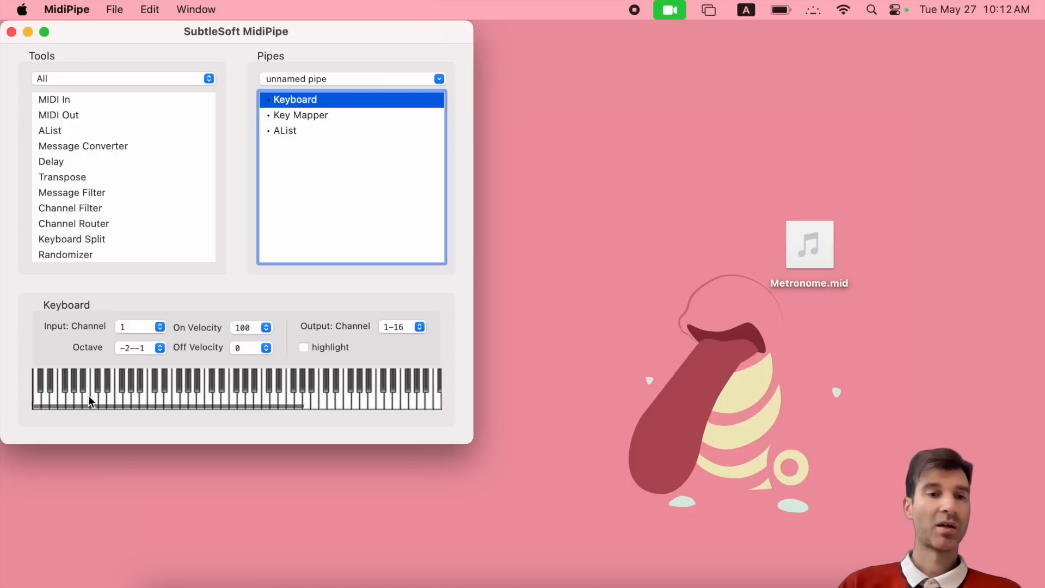
left_click(39, 401)
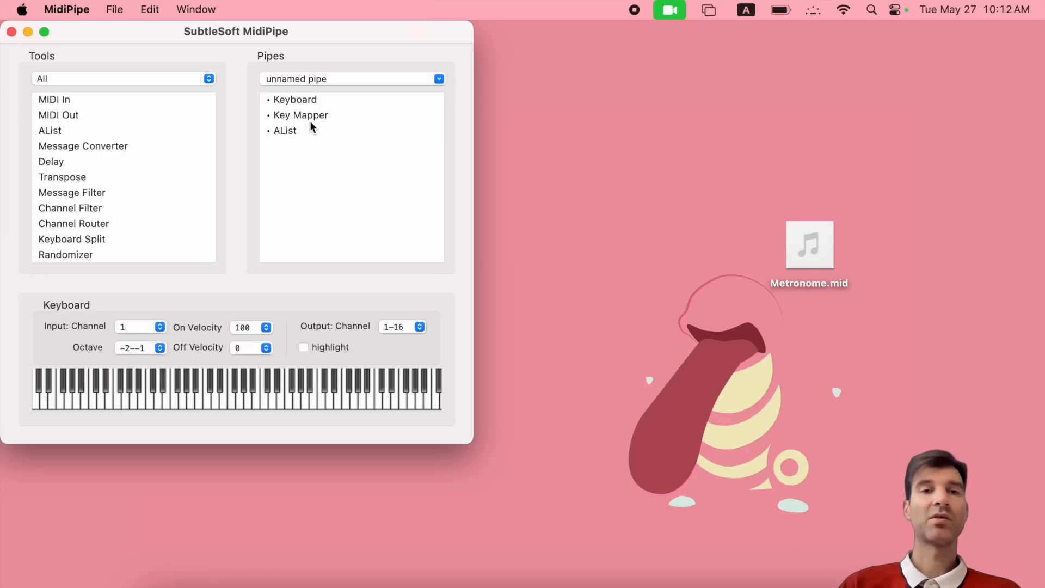
- Confirm AList logged Note On/Off C#-2, then reset Key Mapper to C -2 (0)
left_click(286, 130)
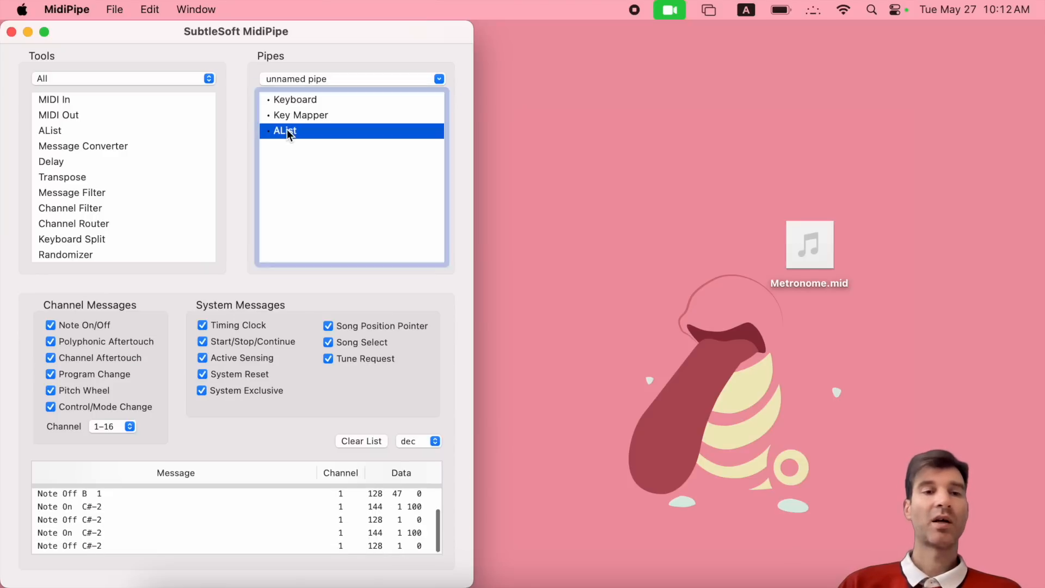
left_click(90, 534)
left_click(96, 546)
left_click(96, 534)
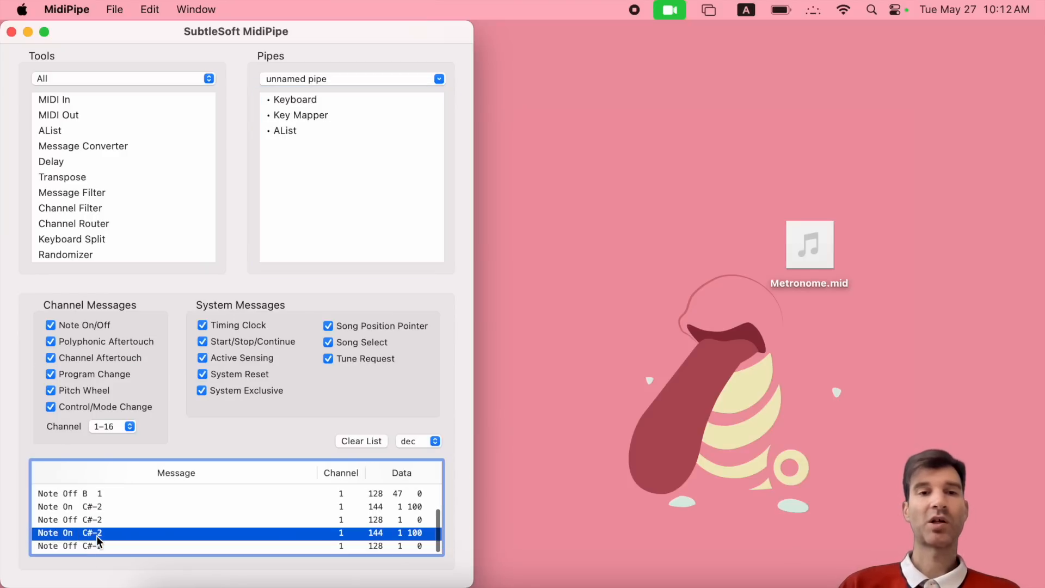
left_click(299, 115)
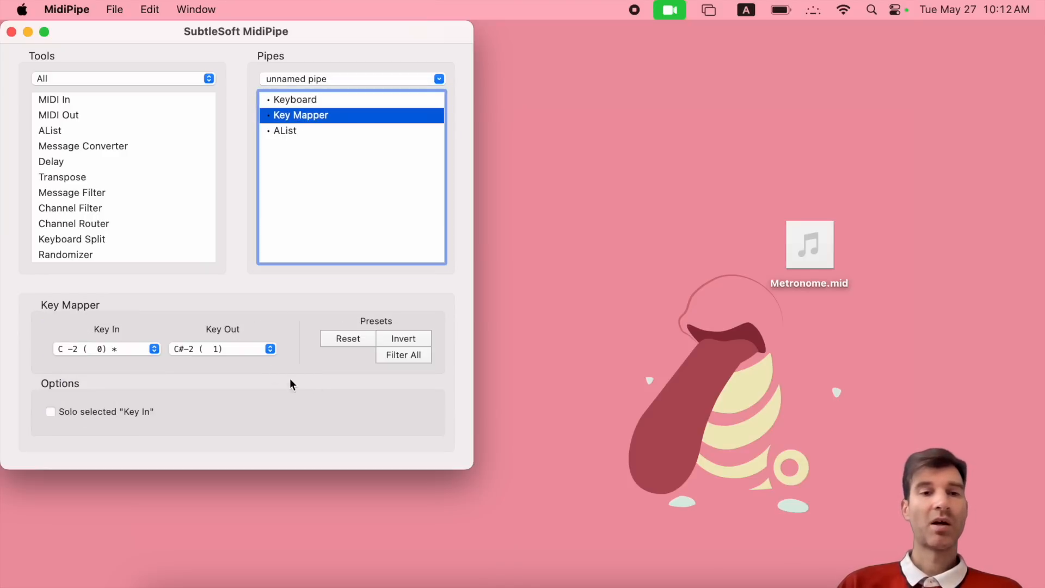
left_click(351, 339)
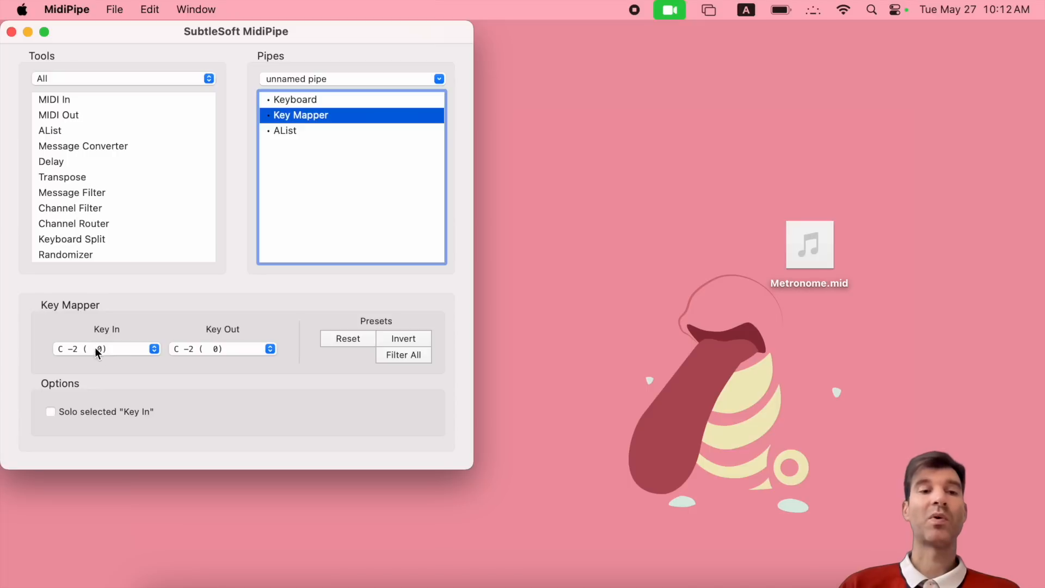
- In the Key Mapper, map input key F -2 to output D#-1 (15)
left_click(119, 354)
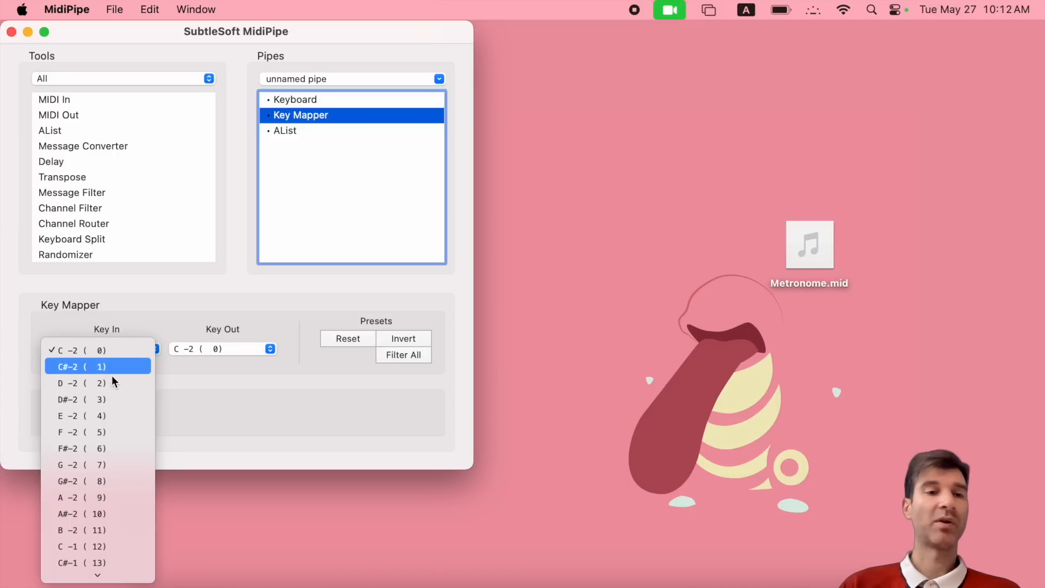
left_click(102, 432)
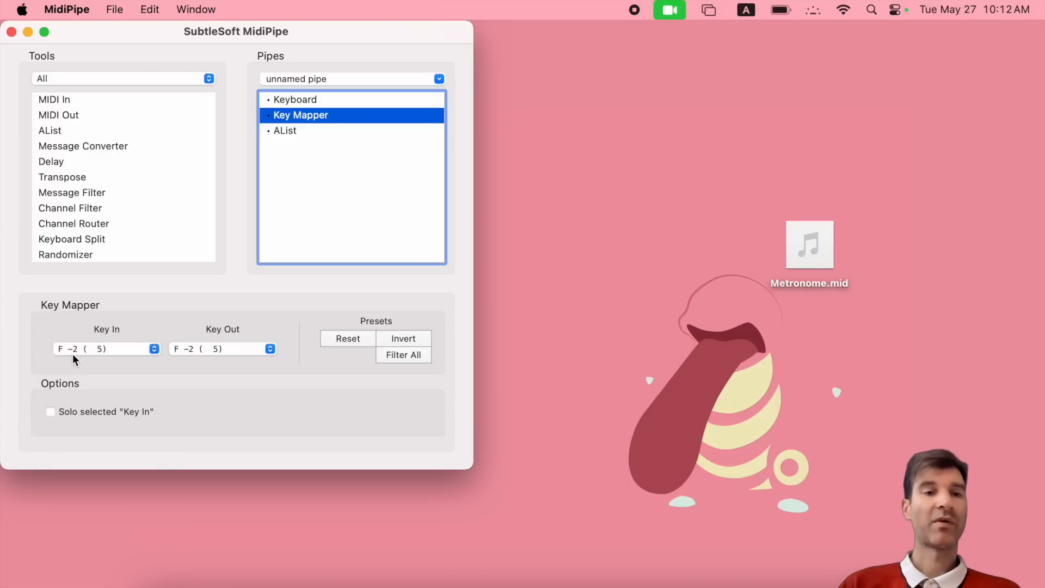
left_click(224, 348)
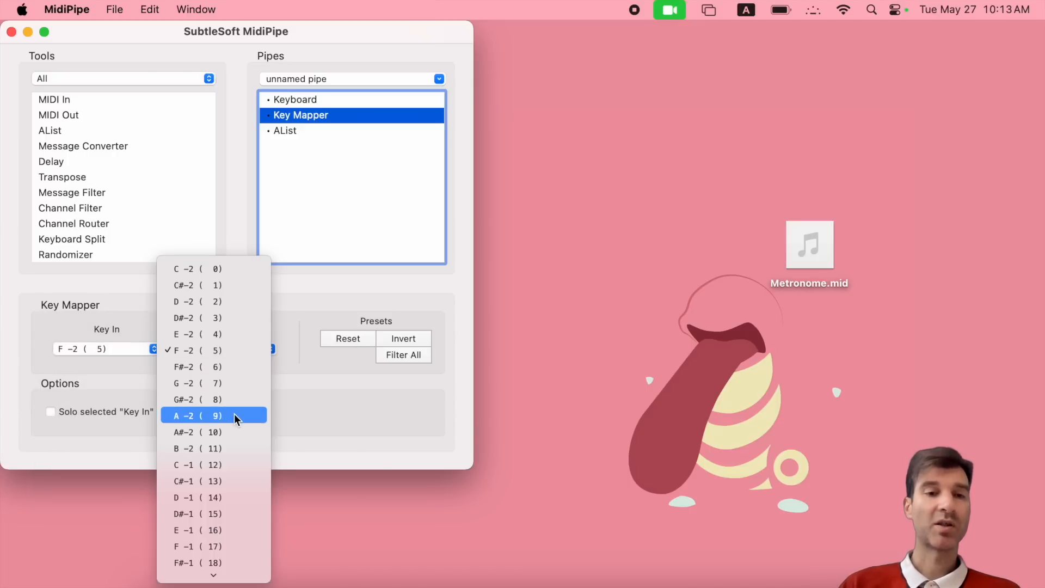
left_click(236, 397)
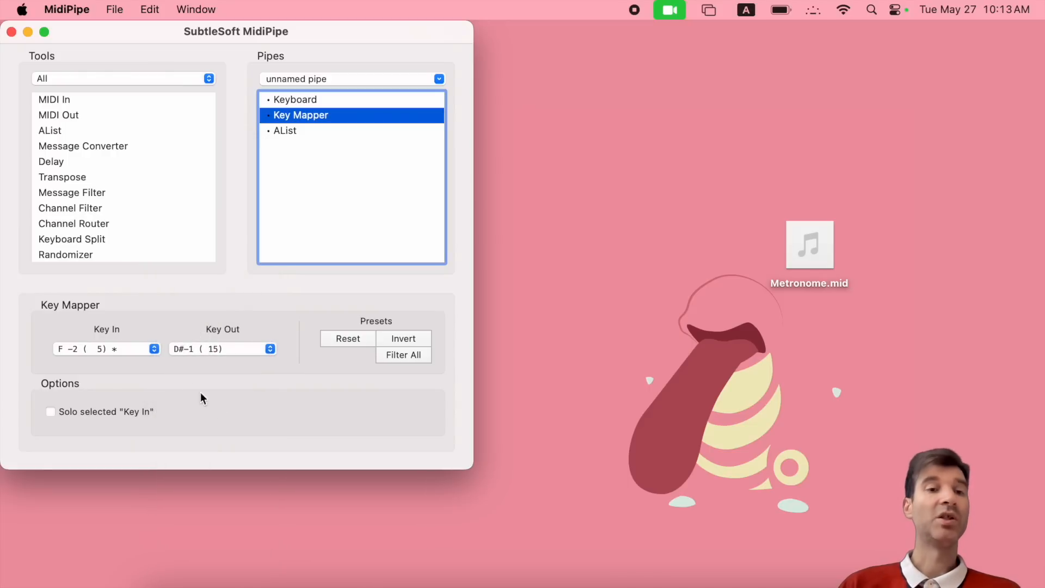
- Reset the key mapping to one-to-one and select C -2 (0) as Key In
left_click(348, 338)
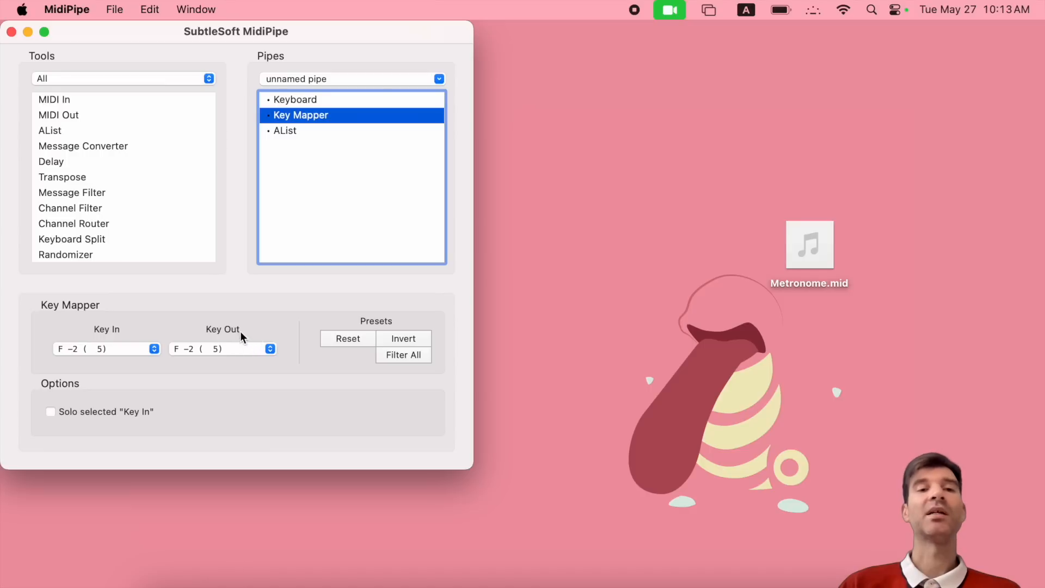
left_click(130, 348)
left_click(113, 273)
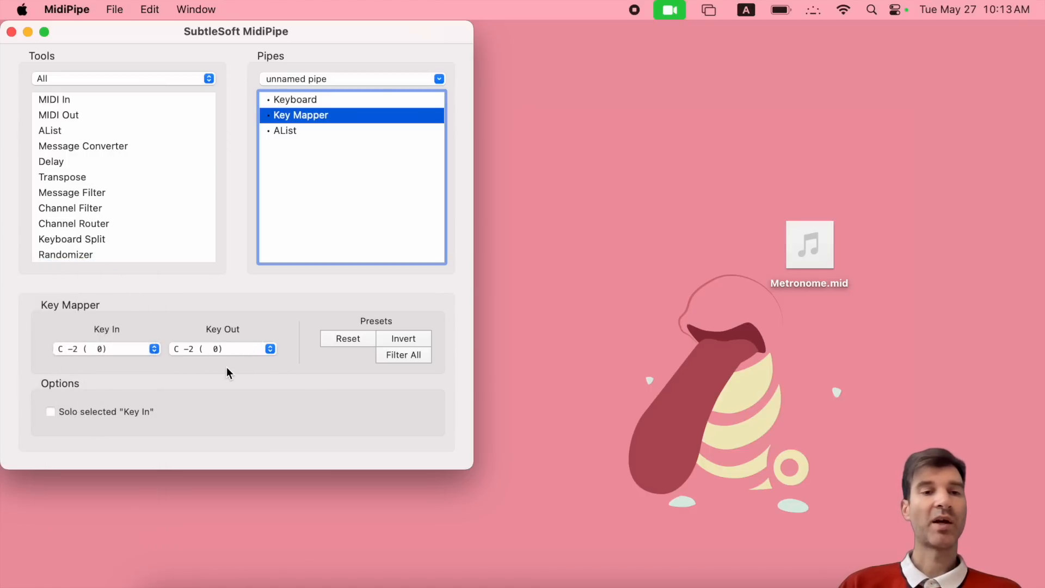
- Apply the Invert preset and confirm C#-2 (1) now outputs F# 8 (126)
left_click(412, 340)
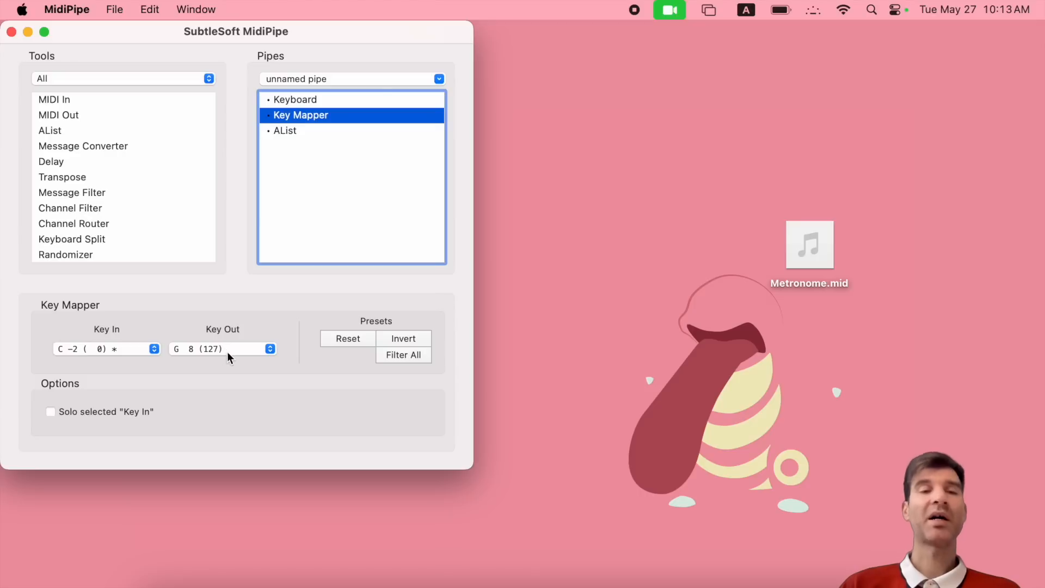
left_click(109, 348)
left_click(118, 364)
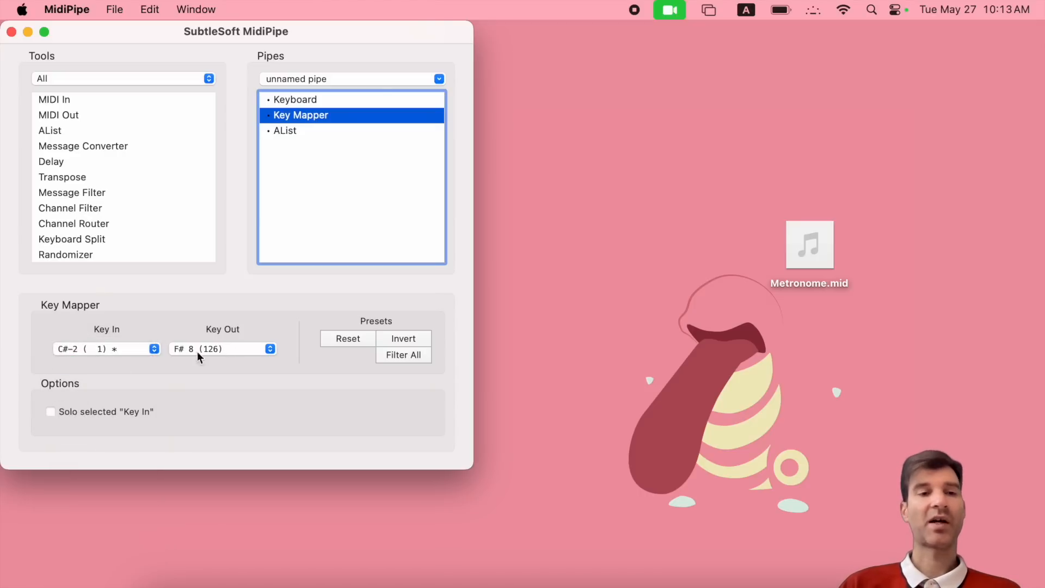
- Reset the key mapping, then apply Filter All, leaving the key filtered out
left_click(345, 341)
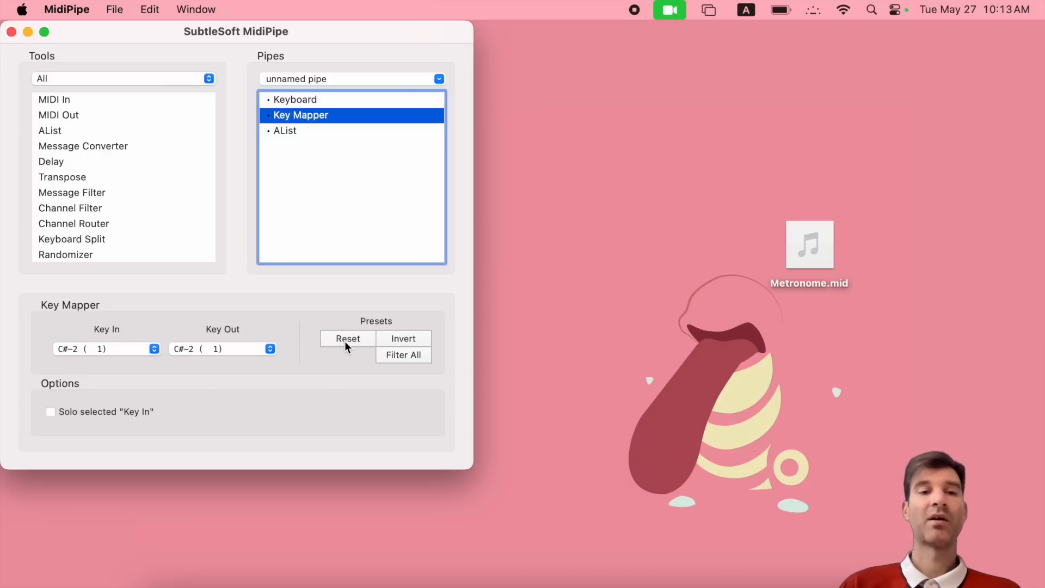
left_click(409, 359)
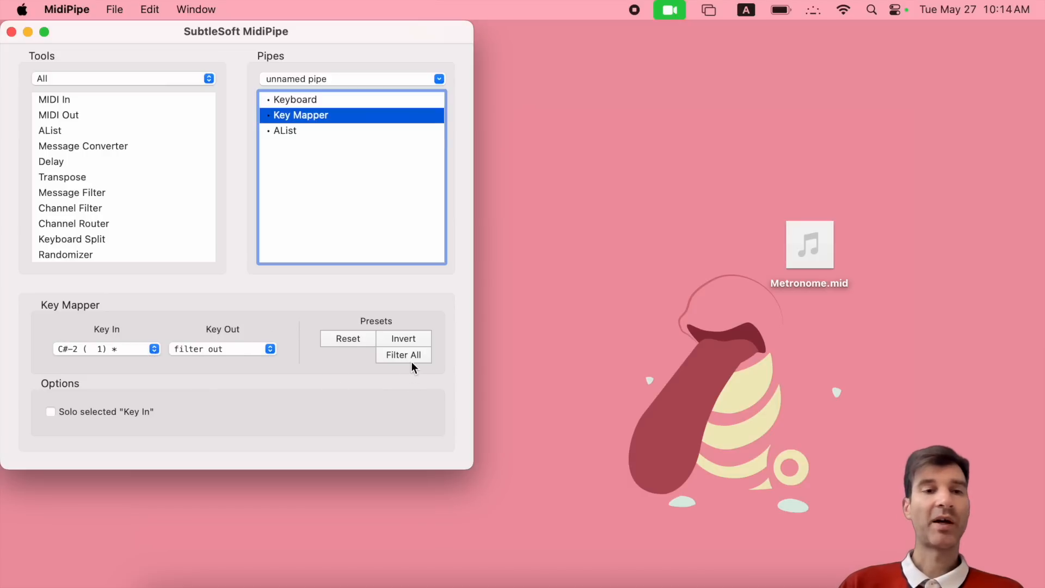
left_click(246, 348)
left_click(226, 354)
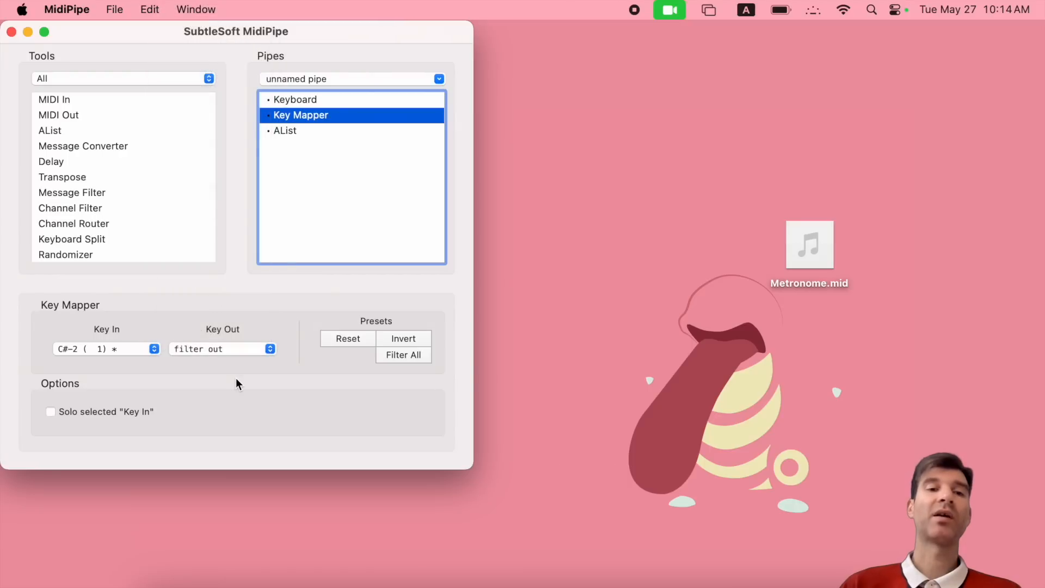
- Play a note on the Keyboard module, view the AList log, then return to Key Mapper
left_click(296, 103)
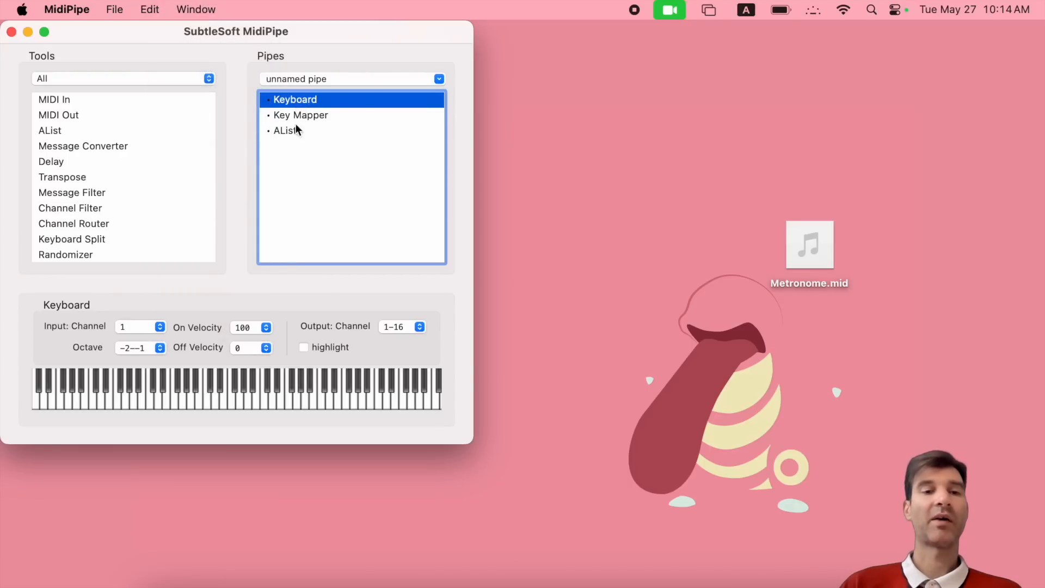
left_click(237, 400)
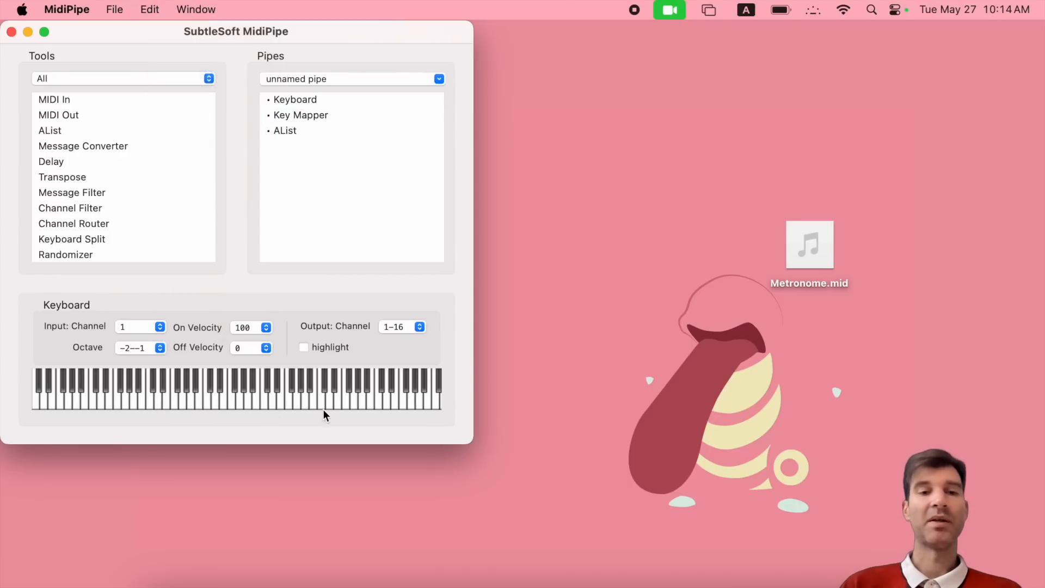
left_click(280, 123)
left_click(282, 129)
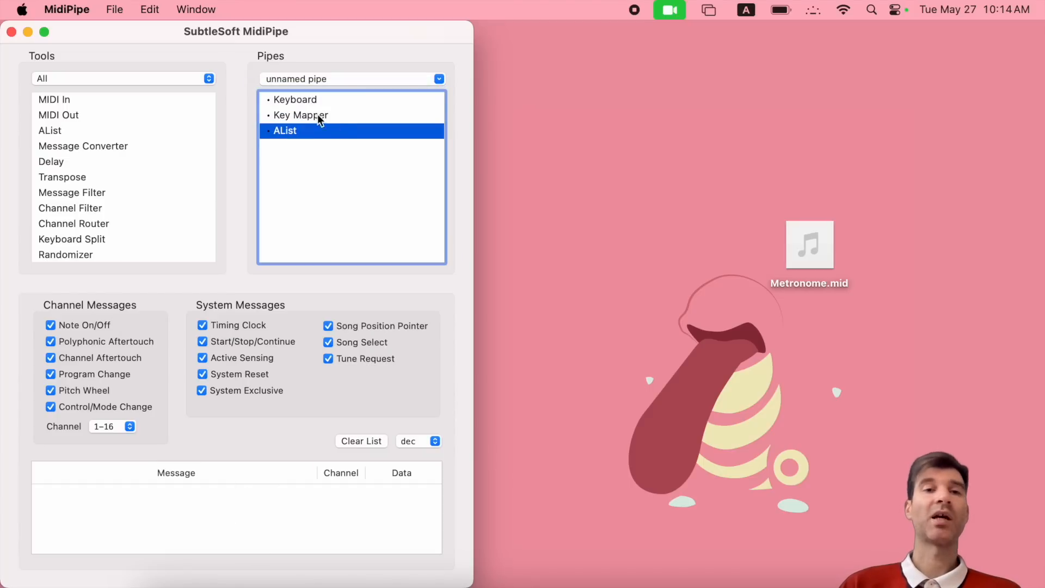
left_click(308, 116)
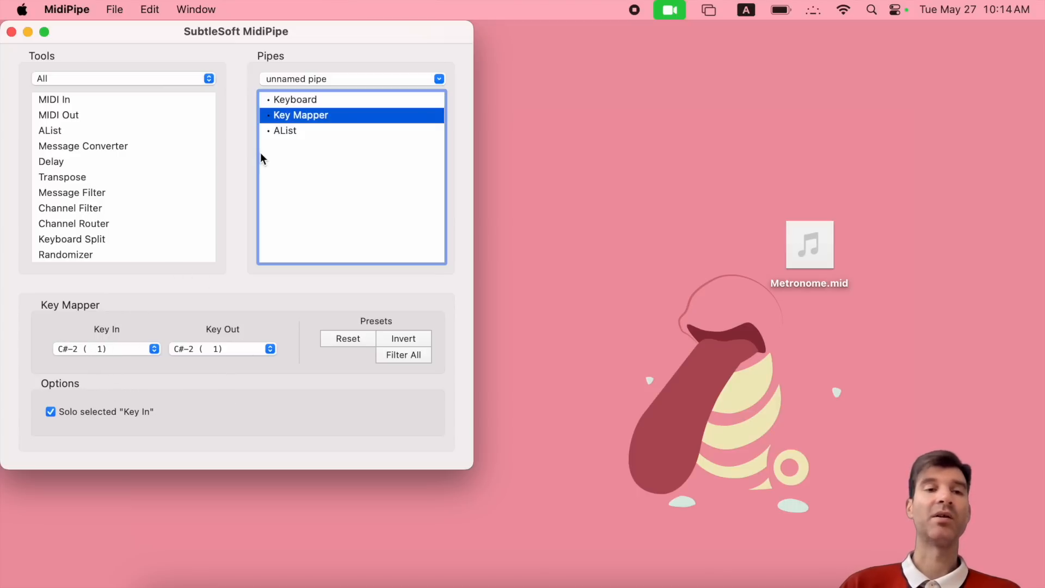
- Play two notes on the Keyboard piano and confirm the AList logs C#-2 Note On/Off on channel 1
left_click(296, 99)
left_click(40, 386)
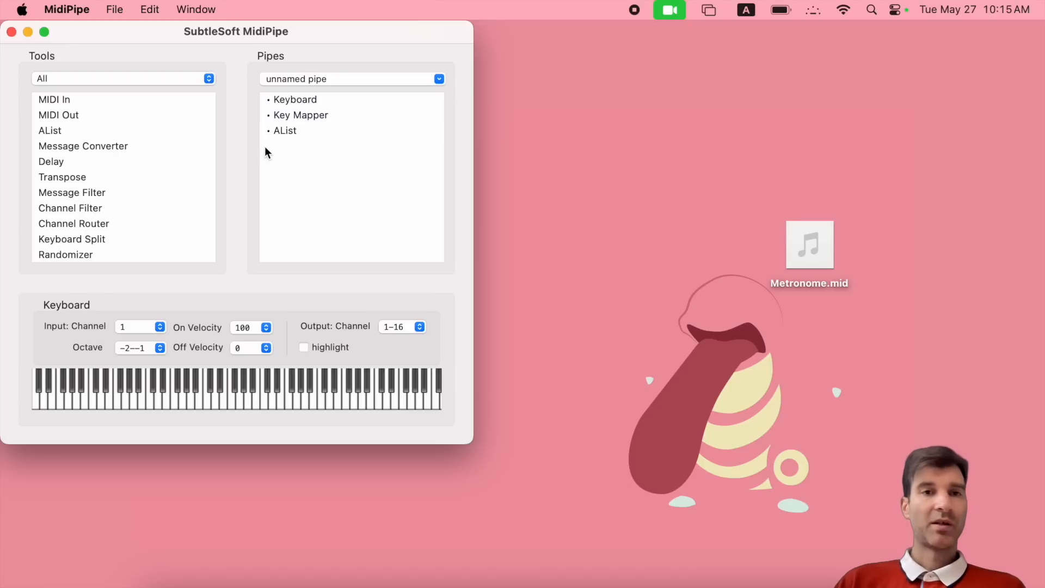
left_click(287, 131)
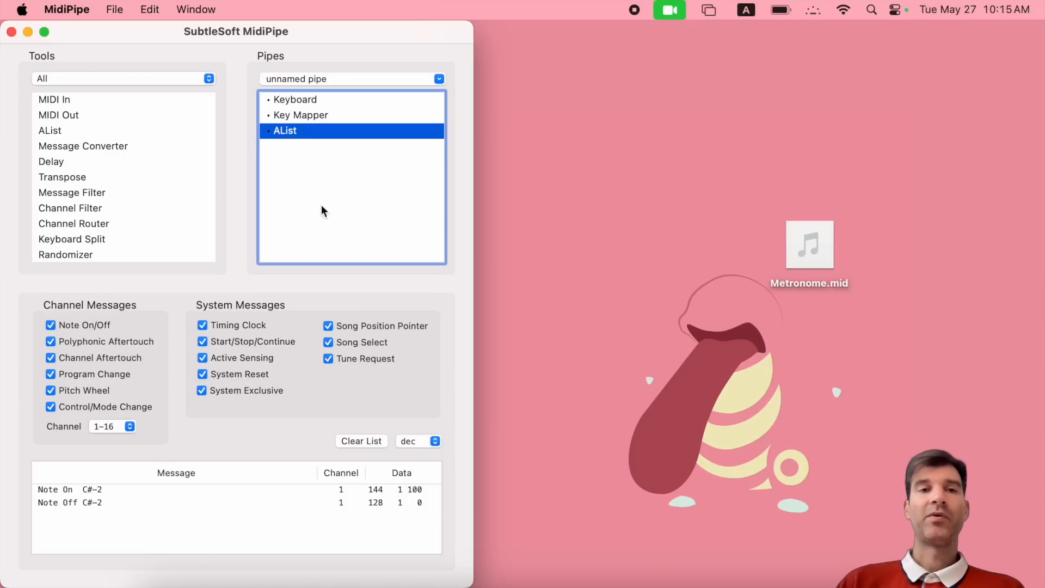
left_click(311, 115)
left_click(300, 100)
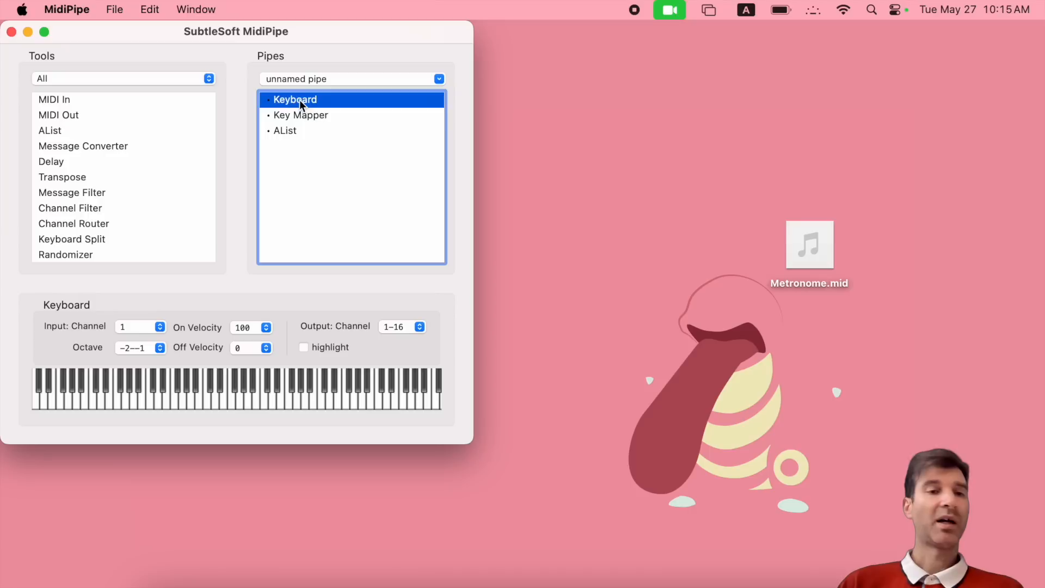
left_click(164, 408)
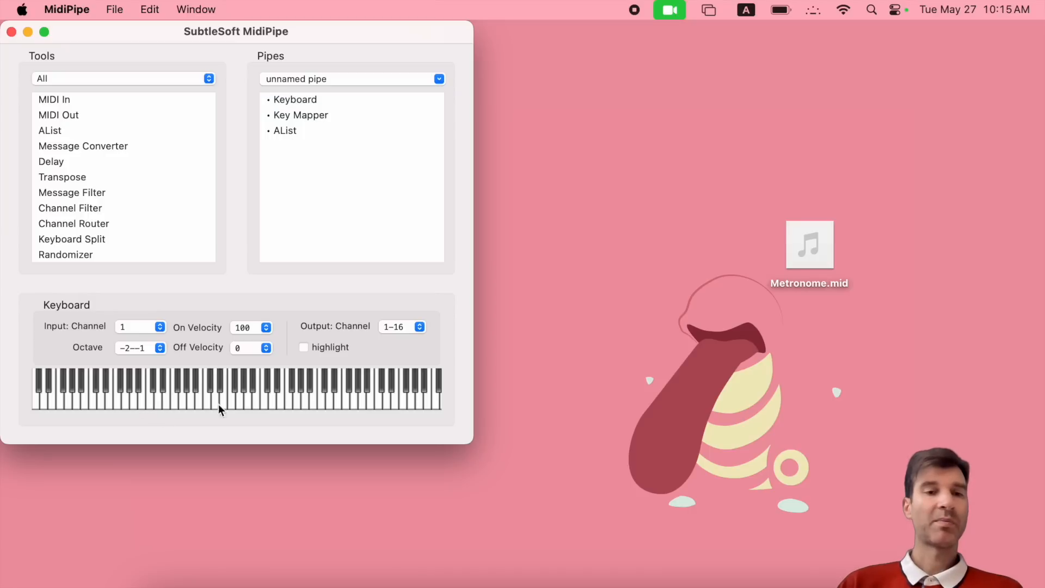
left_click(290, 132)
left_click(311, 116)
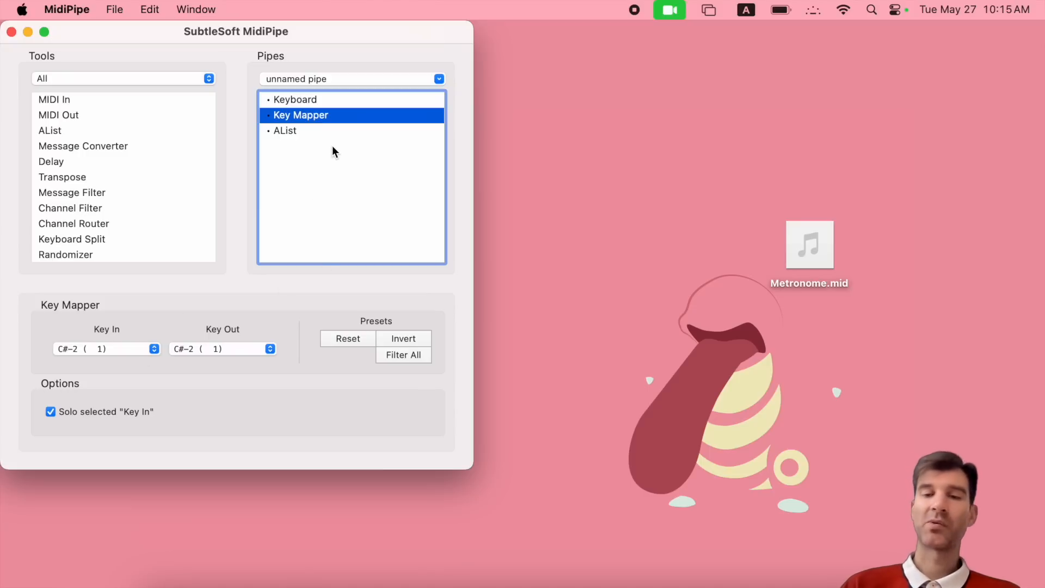
- Delete all pipe modules and add an SMF Player as the pipe's only module
key("BackSpace")
key("BackSpace")
key("BackSpace")
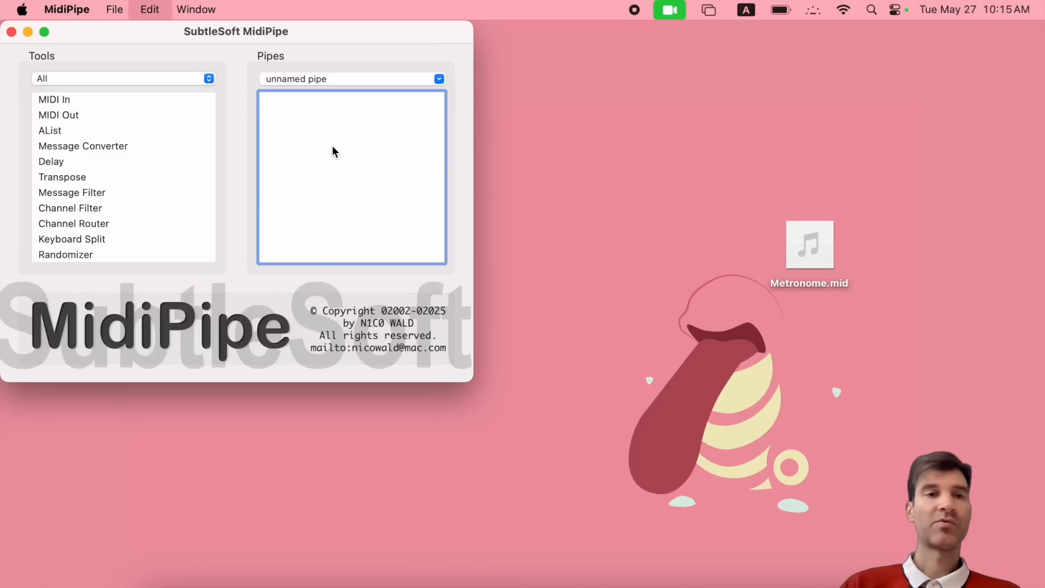
scroll(130, 201, "down", 10)
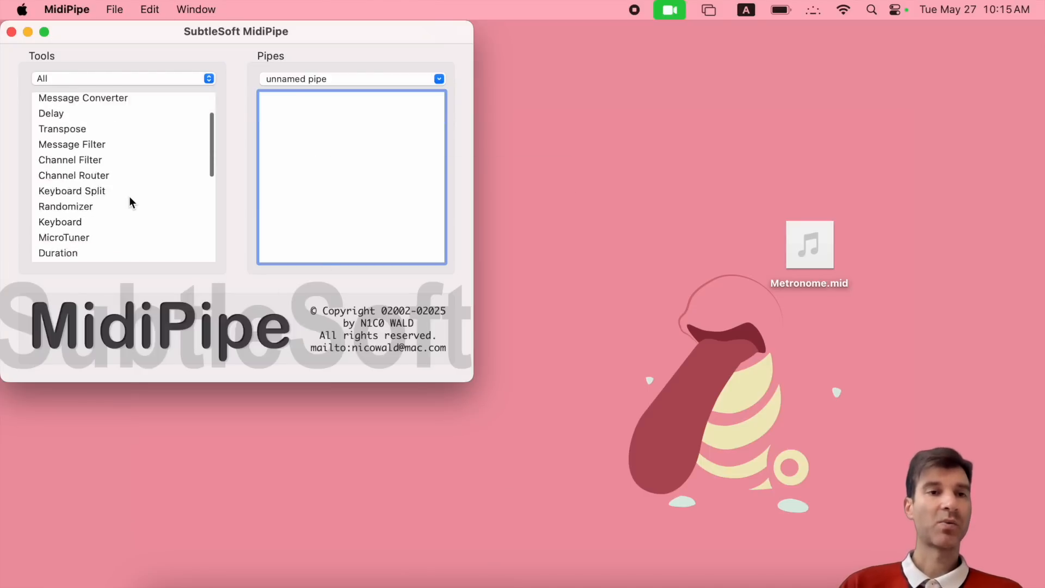
scroll(129, 196, "down", 5)
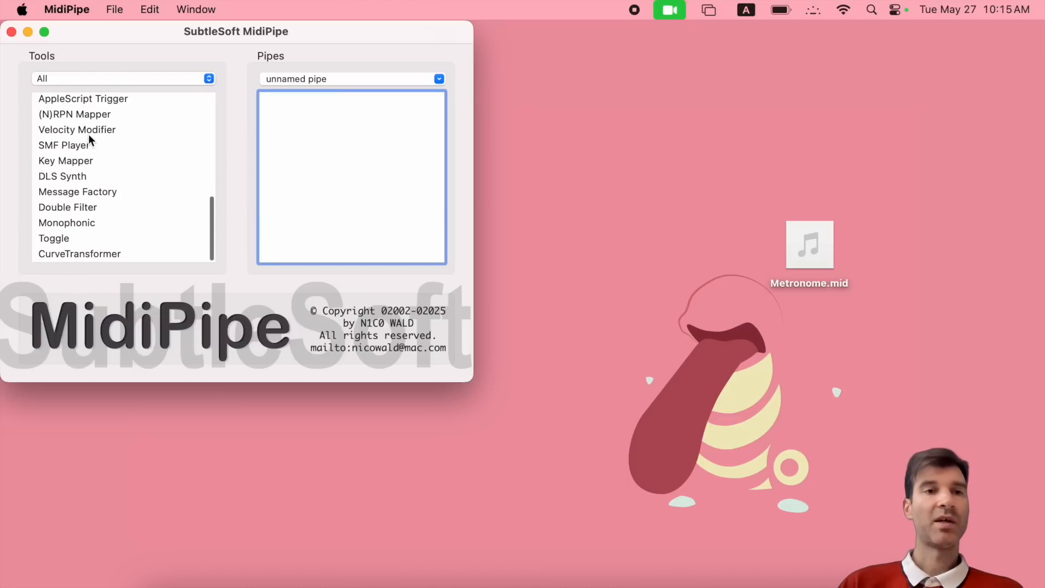
left_click_drag(69, 148, 316, 144)
left_click(292, 99)
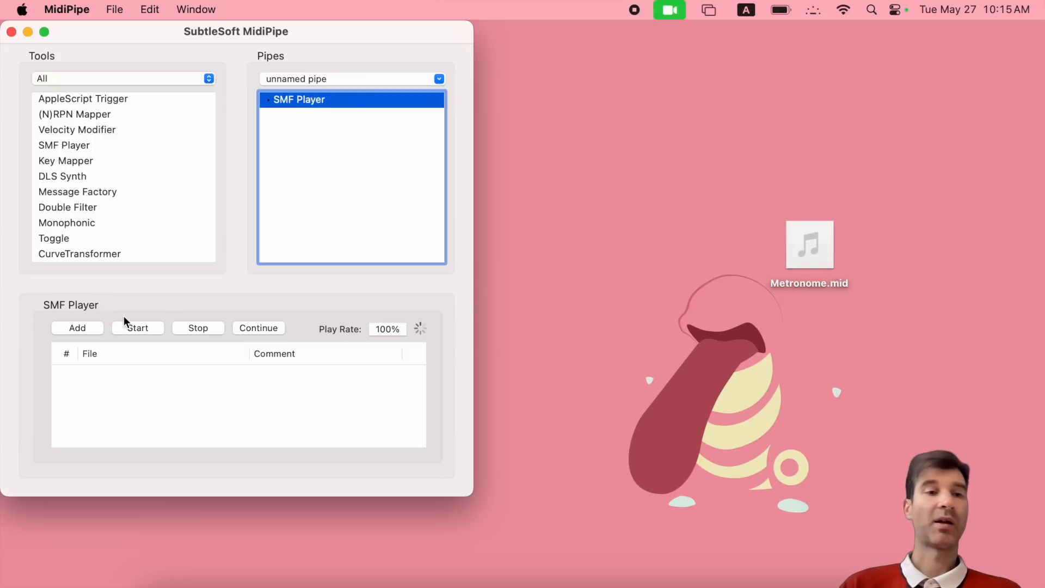
- Add Metronome.mid from the Desktop to the SMF Player's file list and preview the DLS Synth tool
left_click(87, 329)
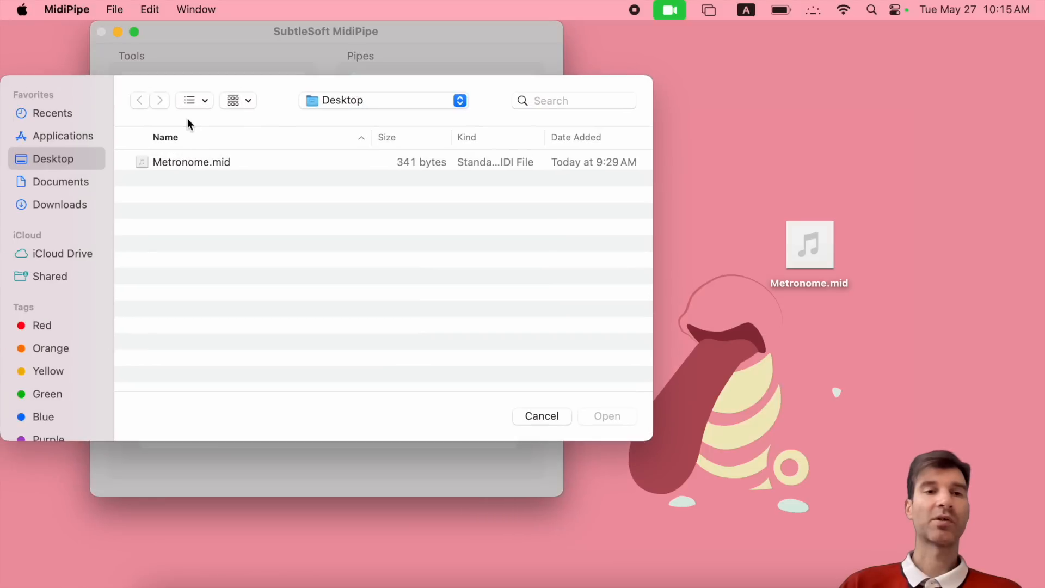
double_click(178, 162)
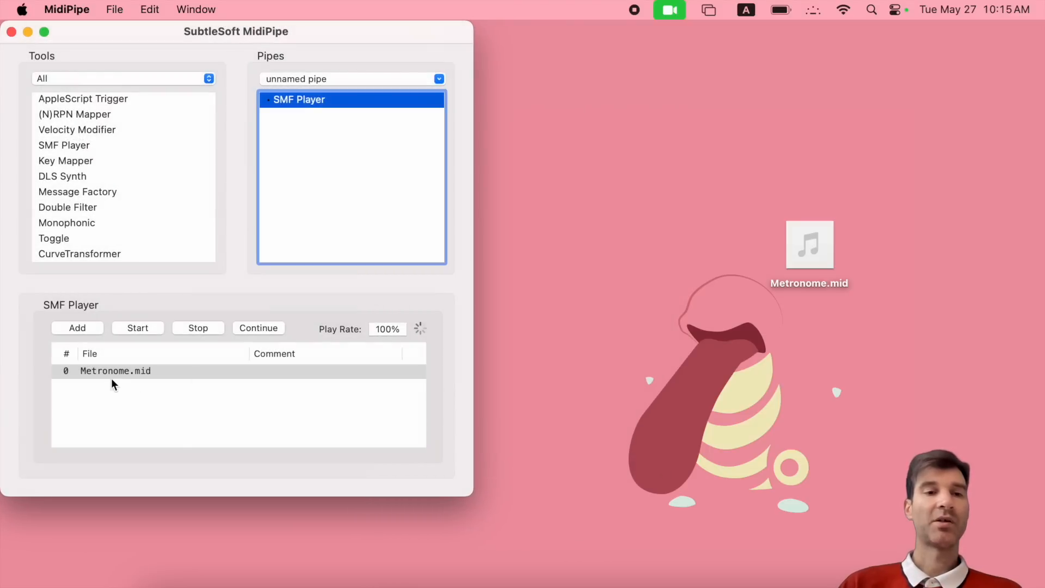
left_click(99, 374)
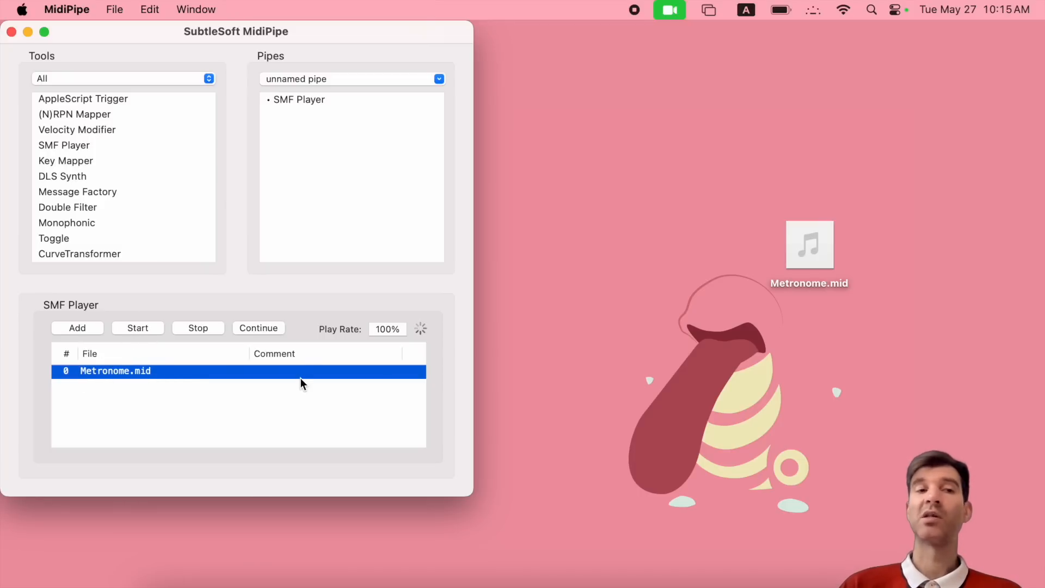
left_click(103, 174)
- Add a DLS Synth after the SMF Player and start playing Metronome.mid
left_click_drag(53, 176, 326, 139)
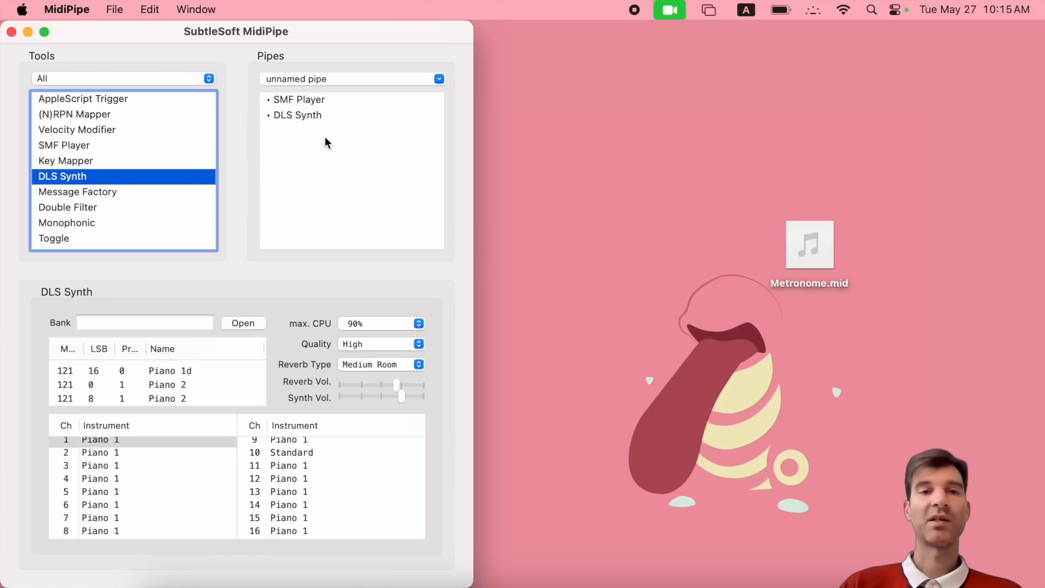
left_click(307, 114)
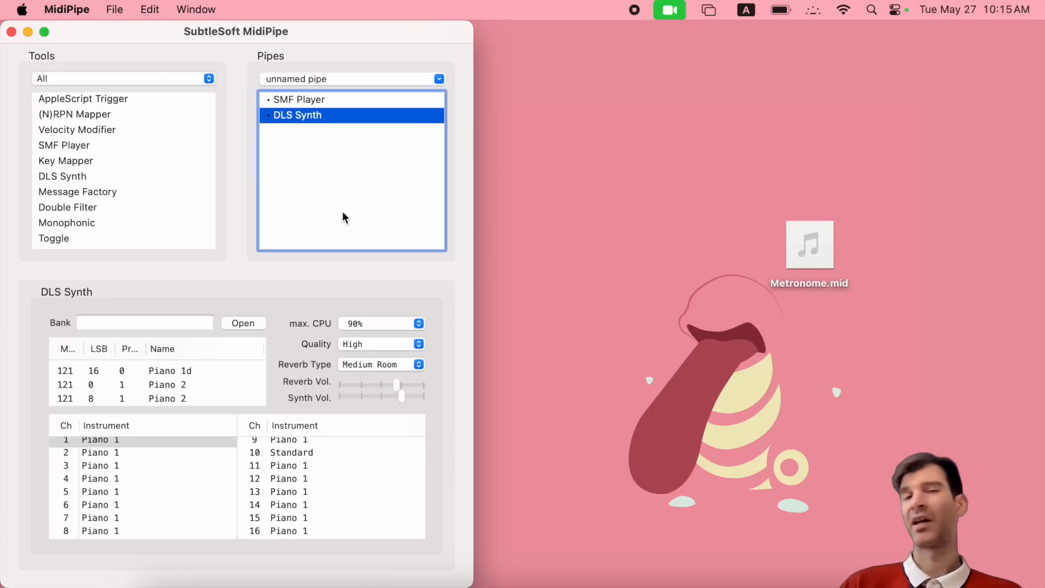
left_click(299, 100)
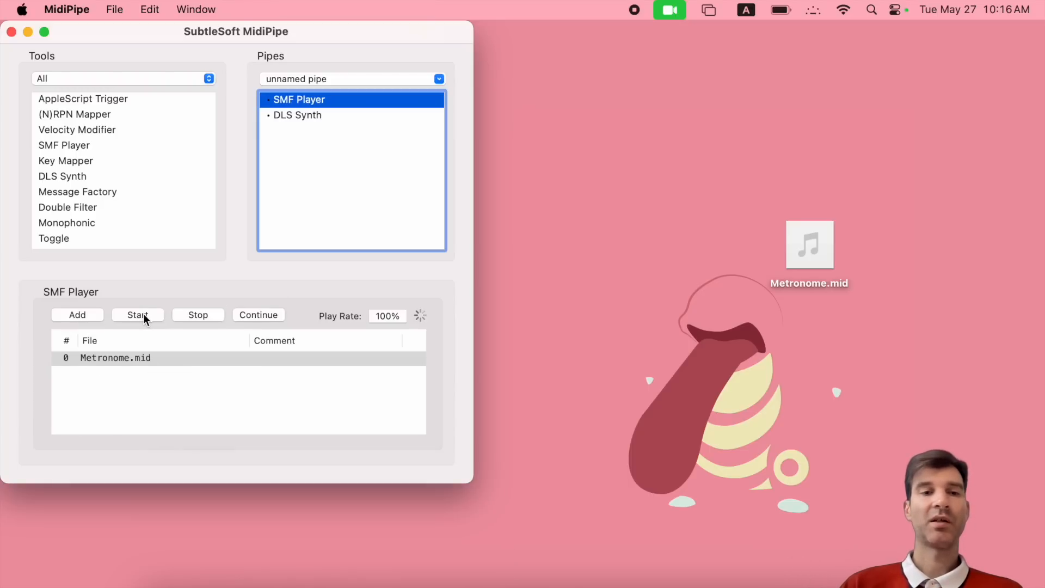
left_click(144, 316)
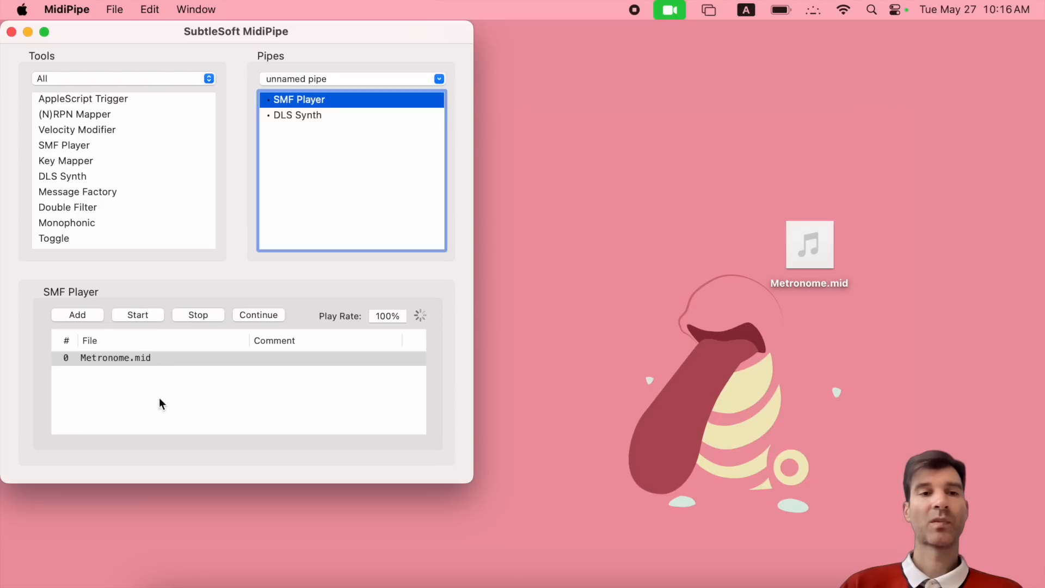
- Set the DLS Synth reverb to None and assign the Standard kit (120/0/0) to channel 1
left_click(305, 116)
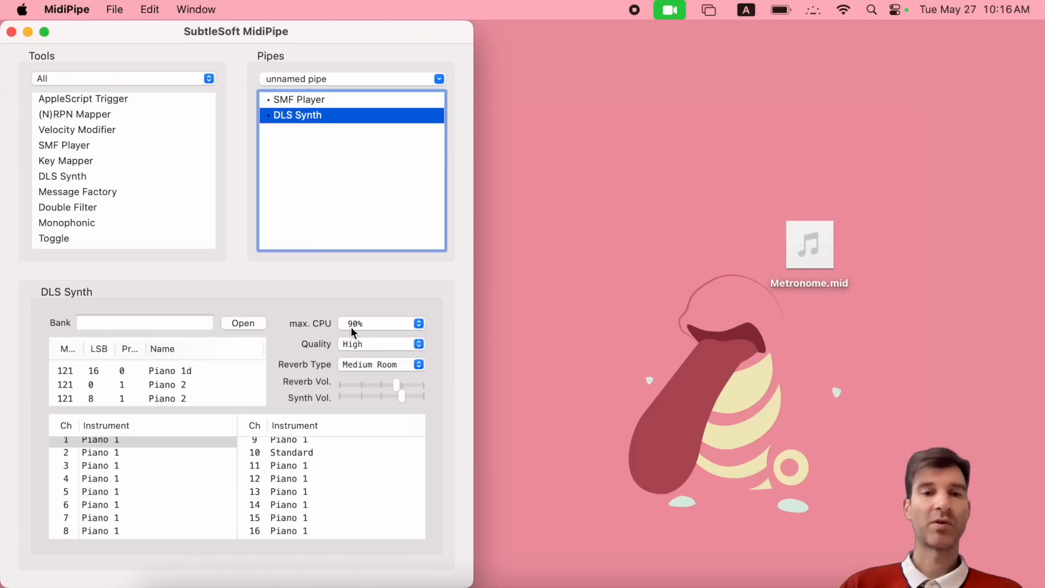
left_click(361, 362)
left_click(367, 333)
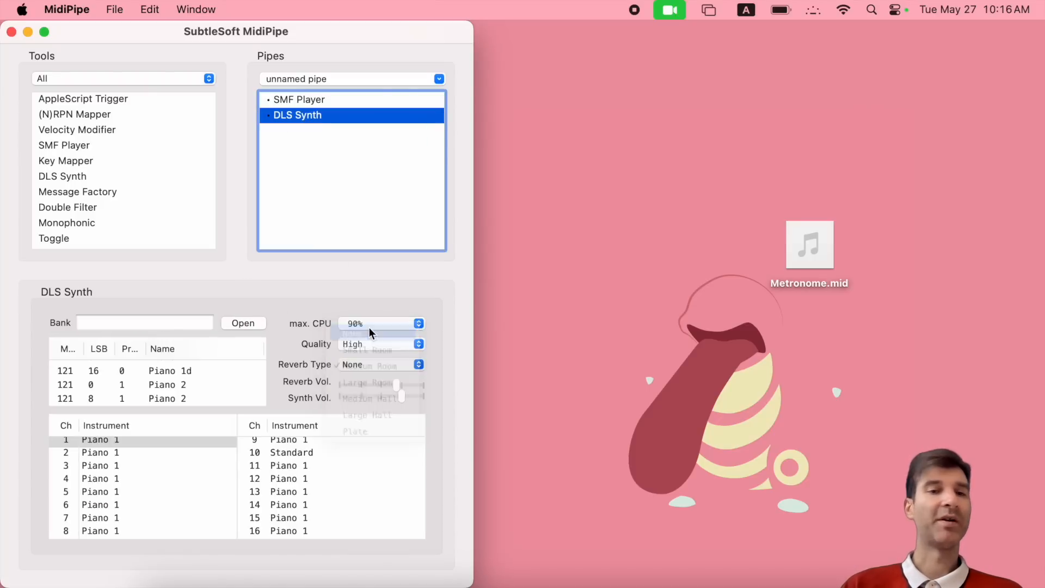
scroll(181, 381, "down", 20)
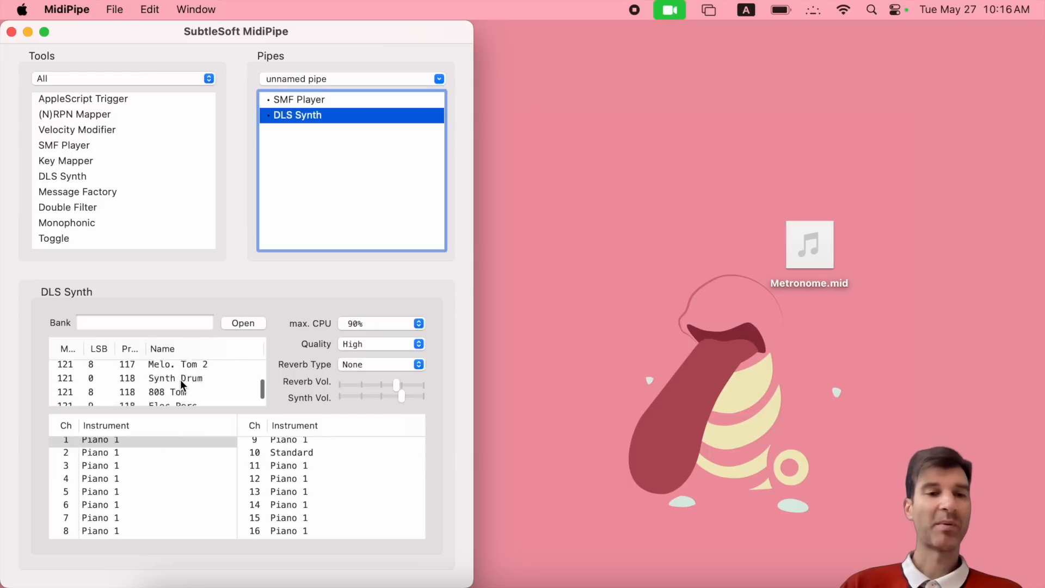
scroll(181, 380, "up", 5)
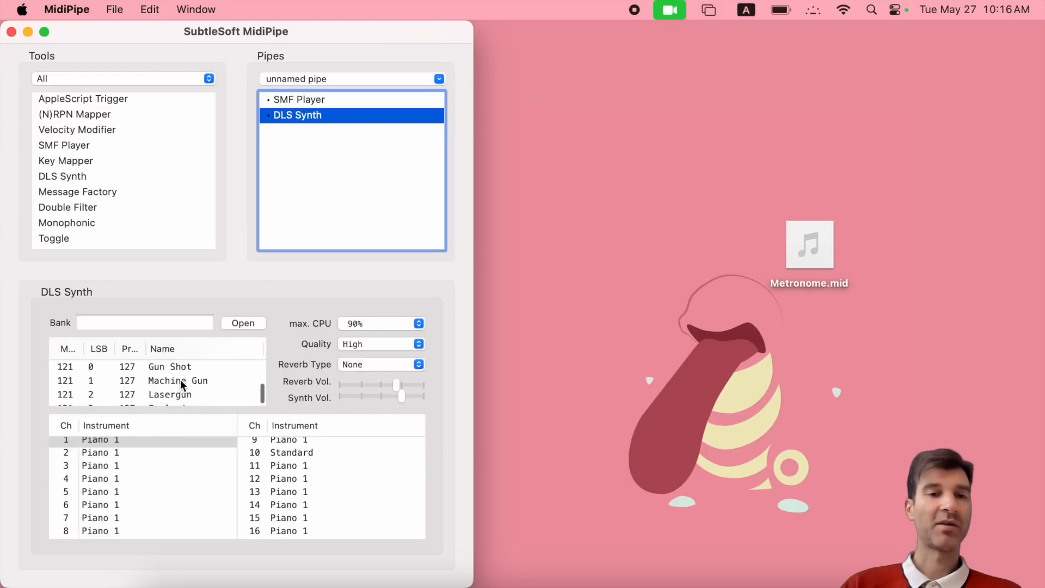
scroll(181, 380, "up", 1)
scroll(180, 380, "down", 3)
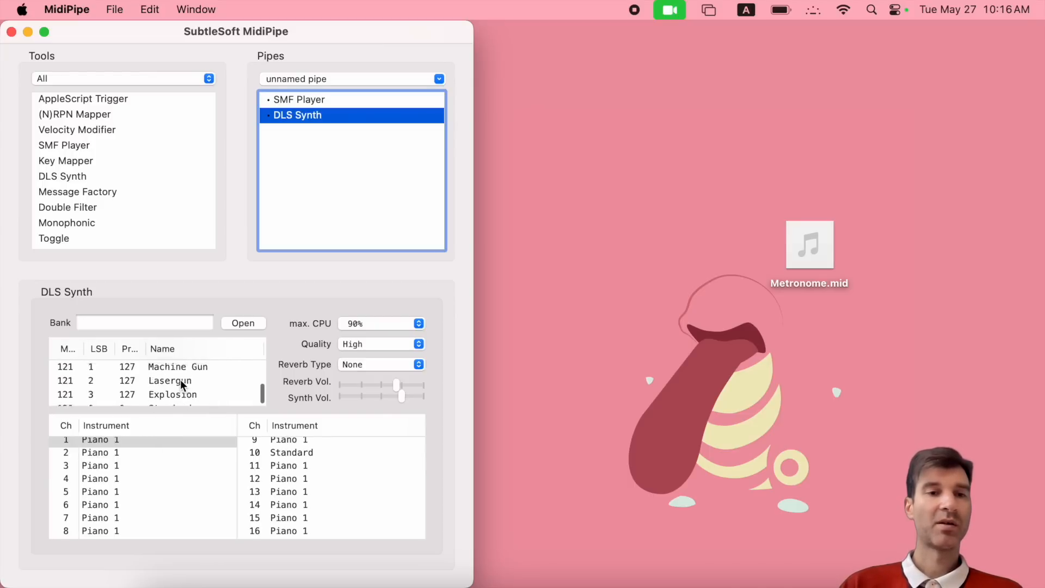
left_click(181, 380)
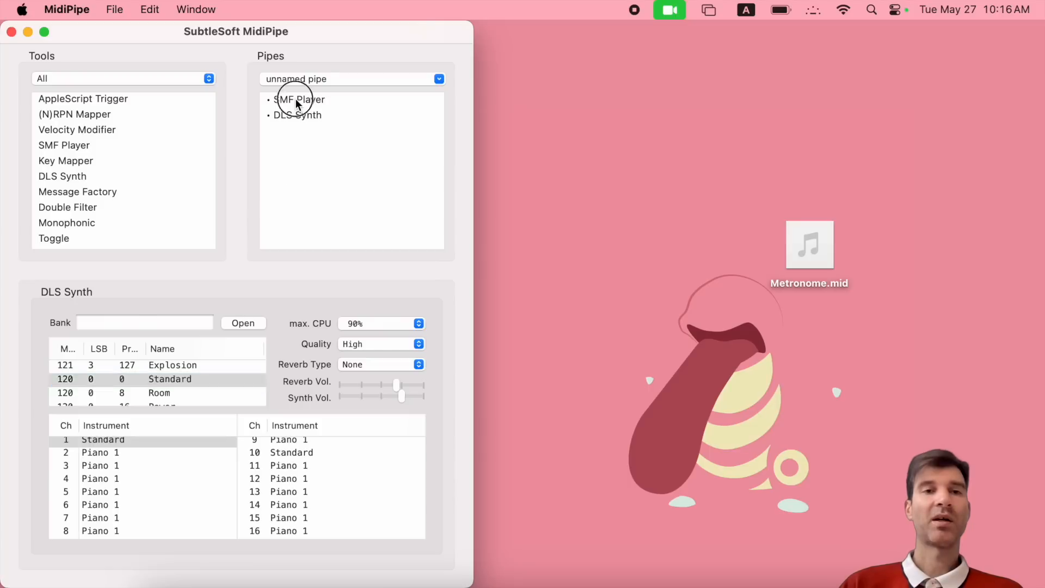
left_click(297, 100)
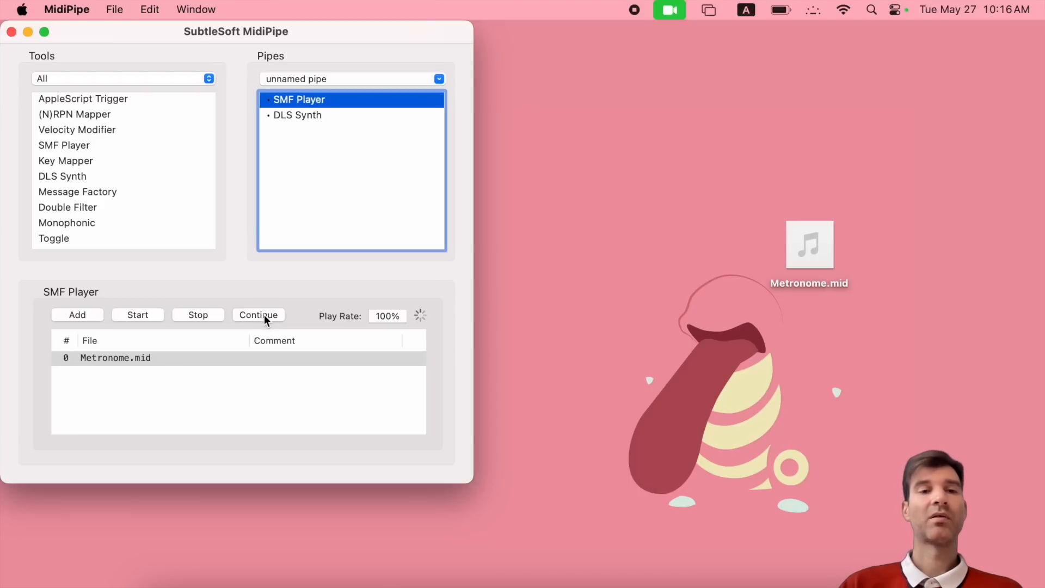
left_click(384, 315)
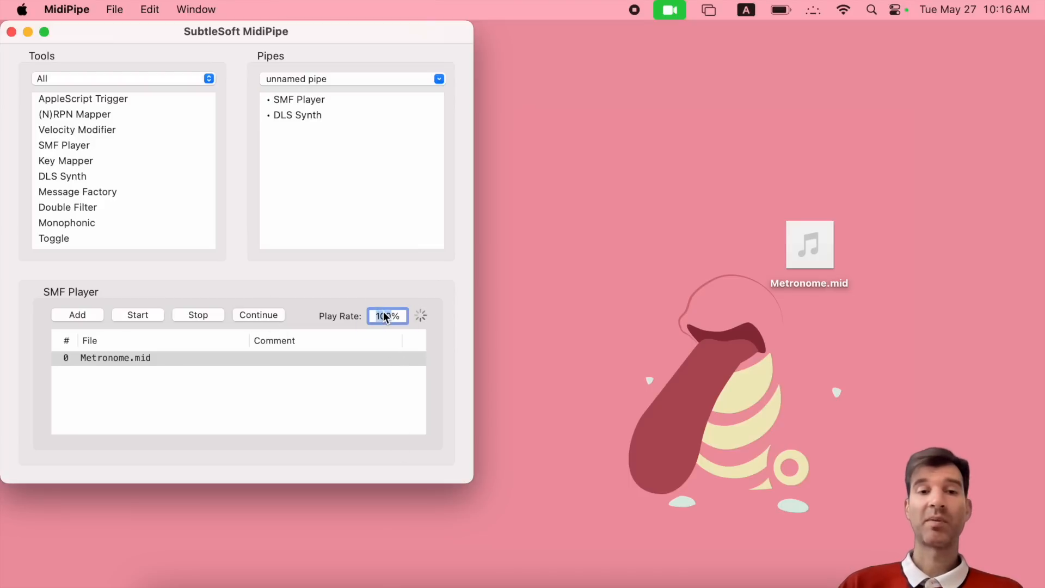
type("50")
key("Return")
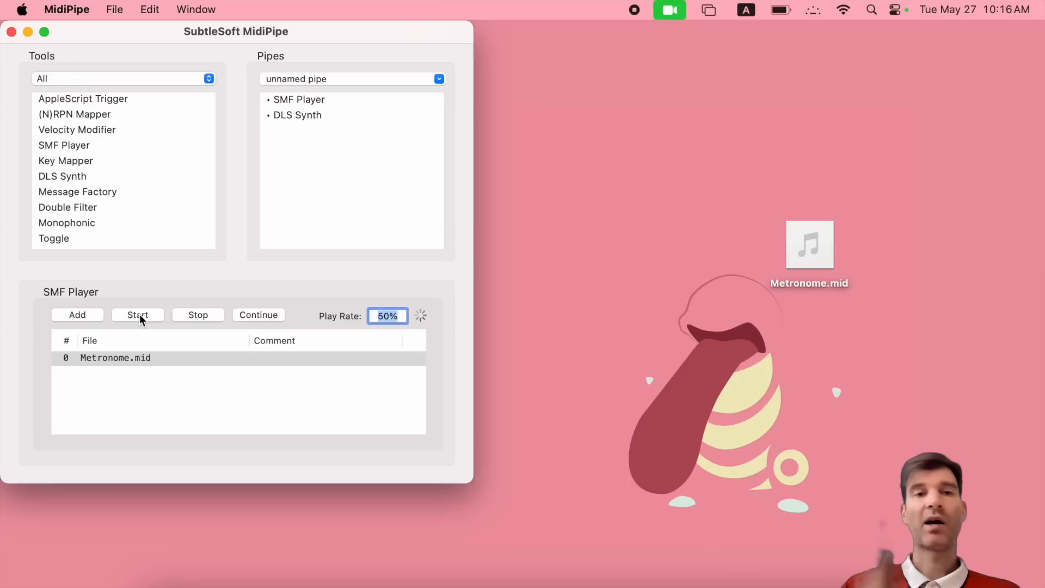
type("100")
key("Return")
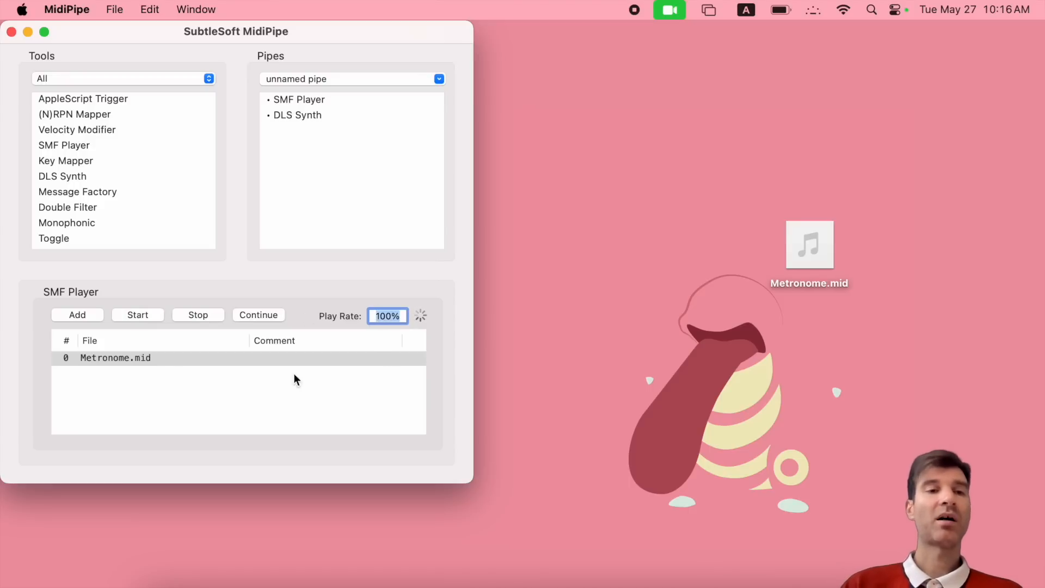
left_click(140, 357)
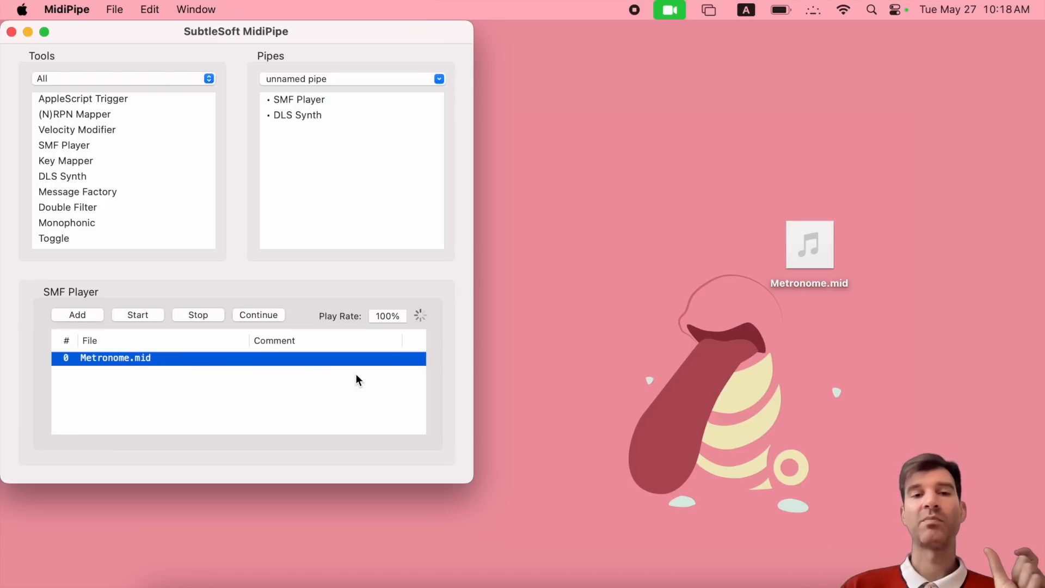
- Change the SMF Player's play rate to 200% for Metronome.mid
left_click(383, 316)
type("50%")
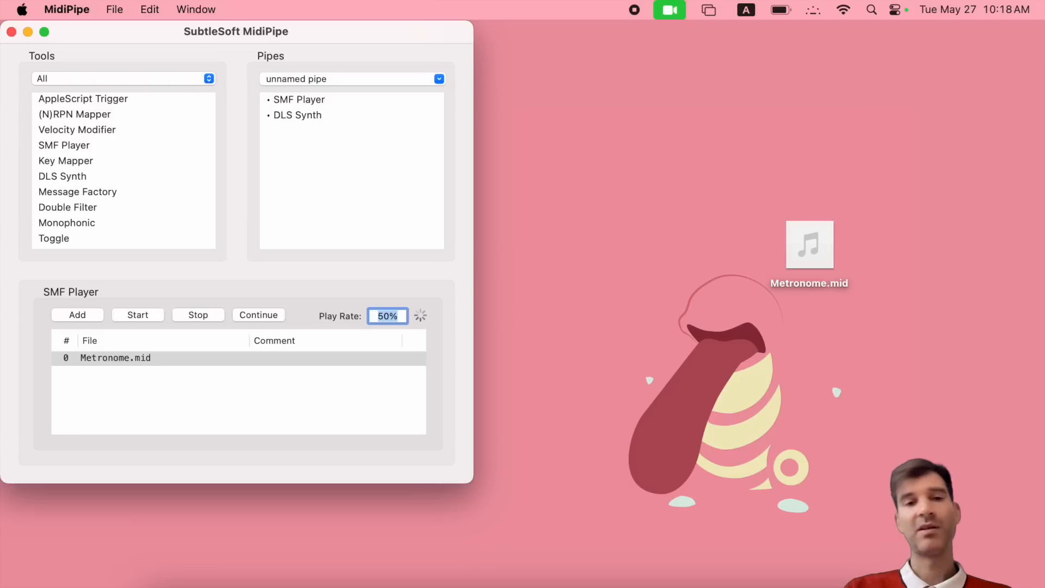
type("200%")
key("Return")
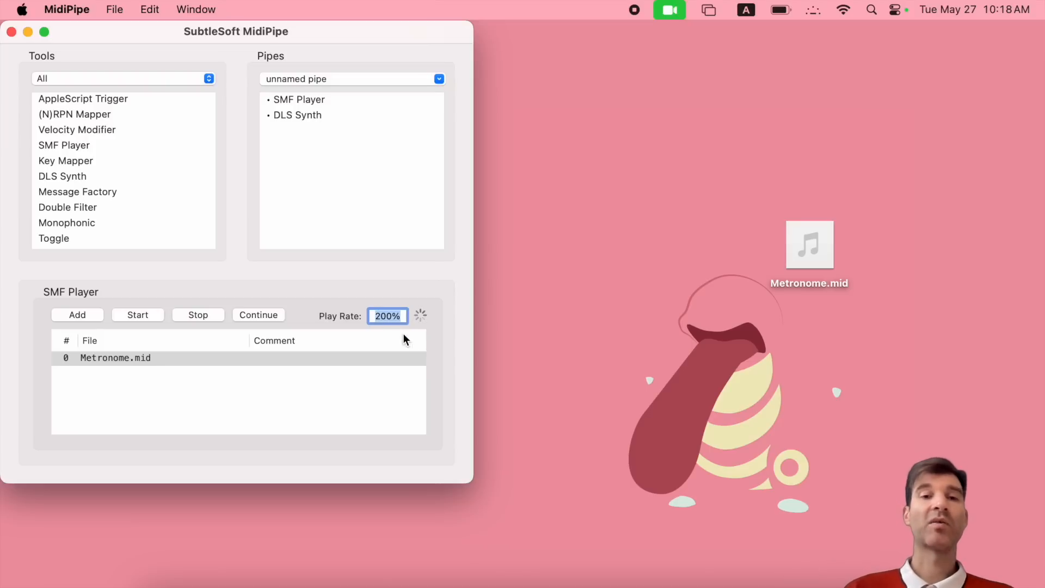
left_click(175, 355)
left_click(387, 316)
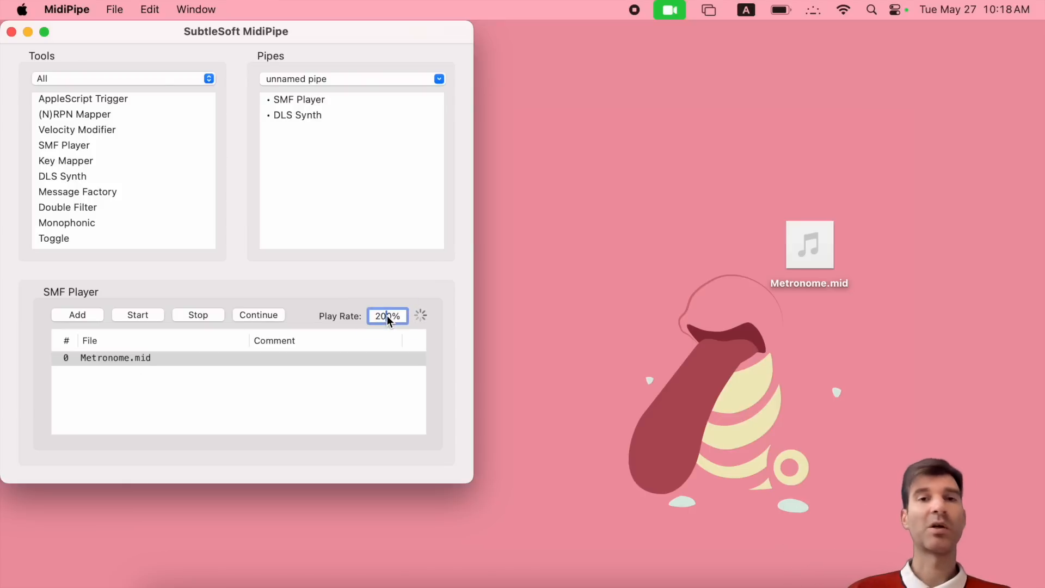
left_click(294, 100)
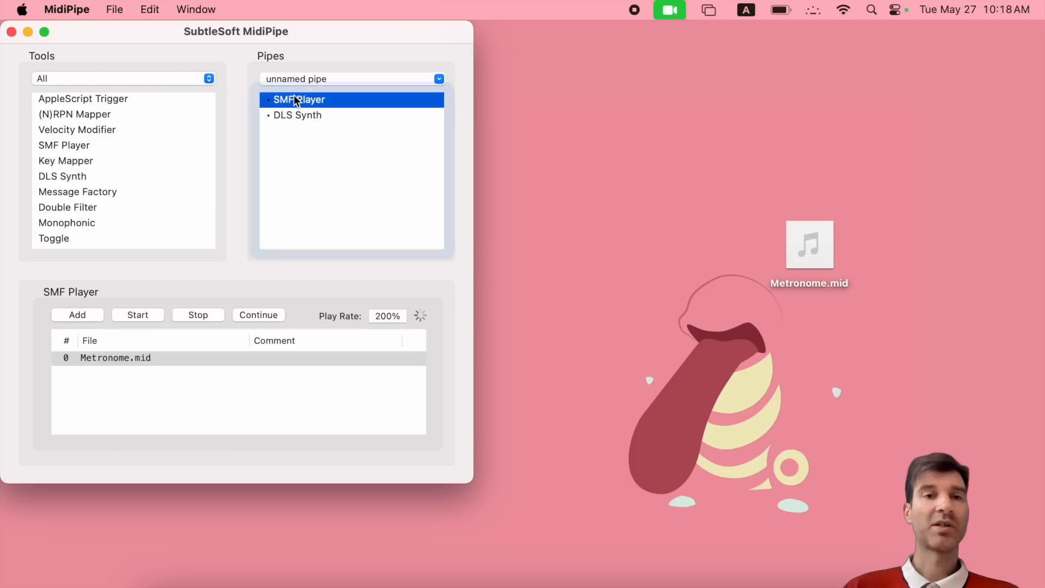
- Remove the SMF Player and DLS Synth, leaving an (N)RPN Mapper as the only pipe module
key("BackSpace")
key("BackSpace")
scroll(108, 182, "up", 2)
left_click_drag(61, 129, 305, 129)
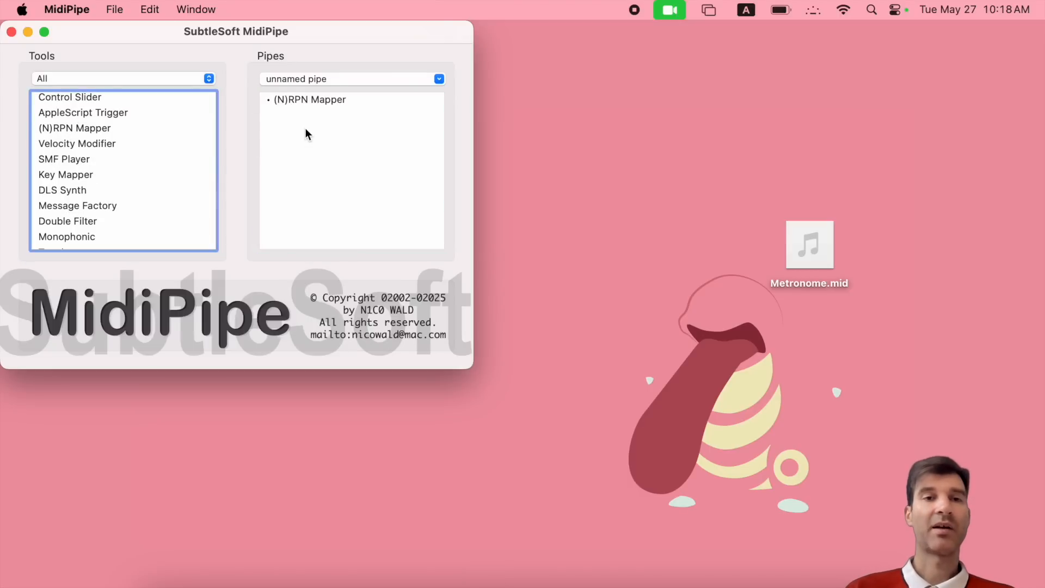
left_click(329, 101)
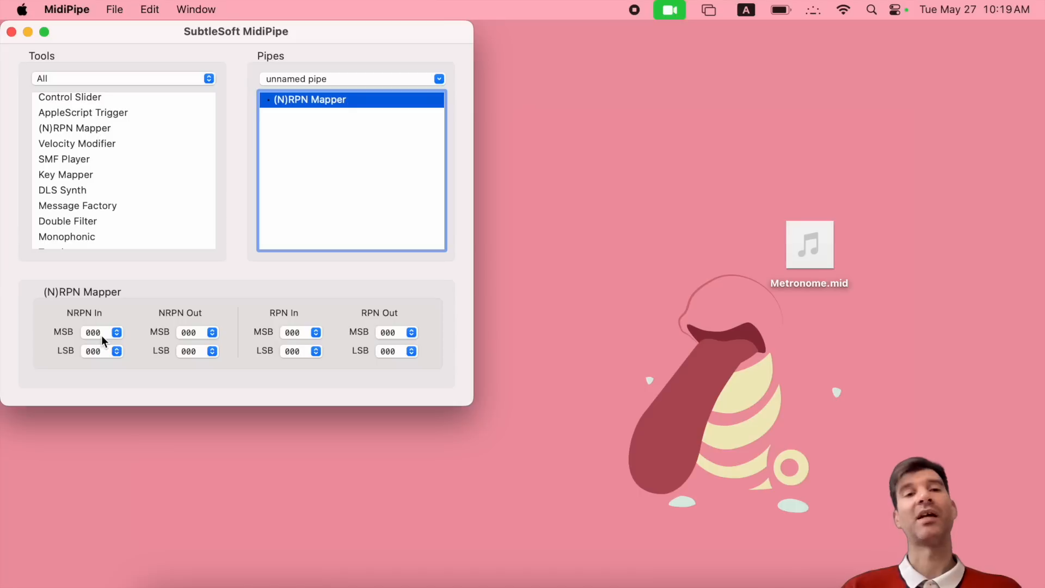
- Set the (N)RPN Mapper's NRPN Out MSB to 003, then delete the mapper from the unnamed pipe
left_click(195, 332)
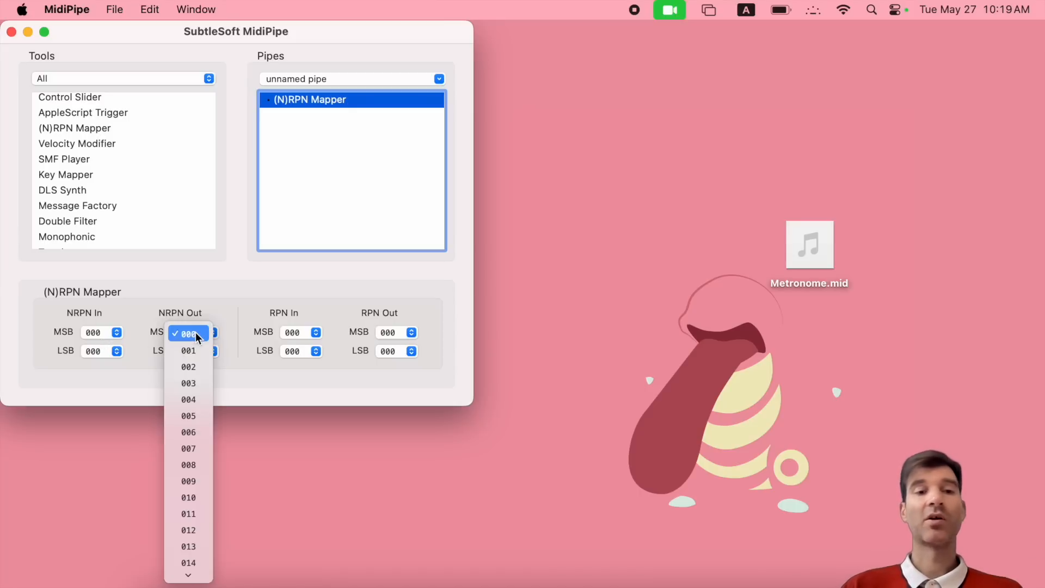
left_click(195, 381)
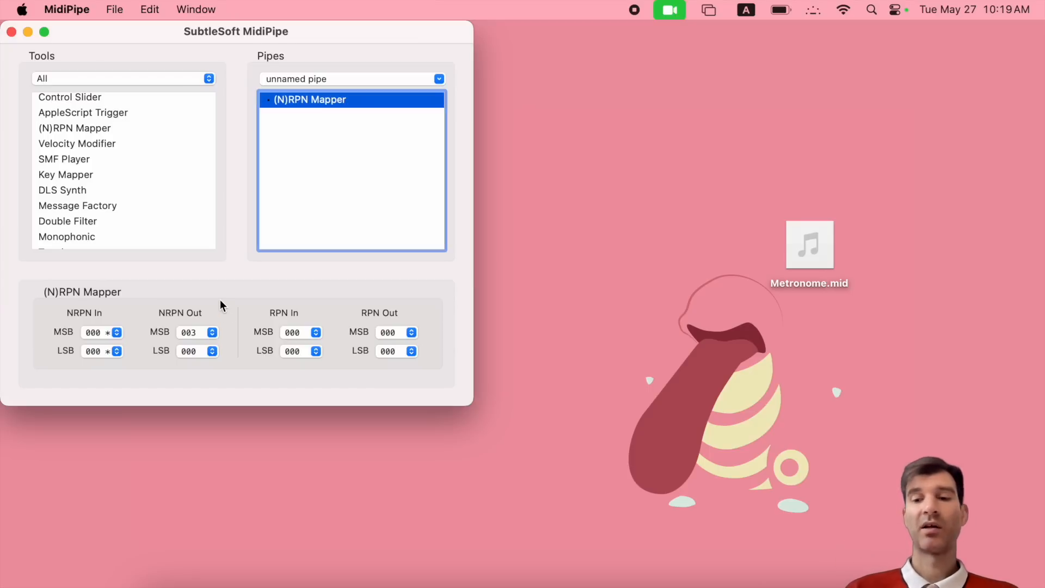
key("BackSpace")
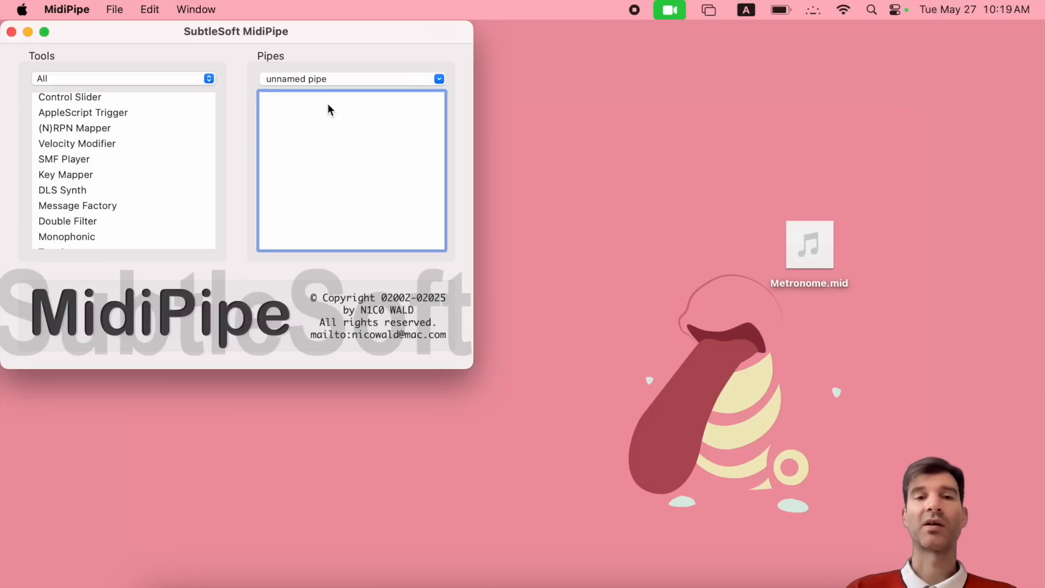
scroll(112, 190, "down", 3)
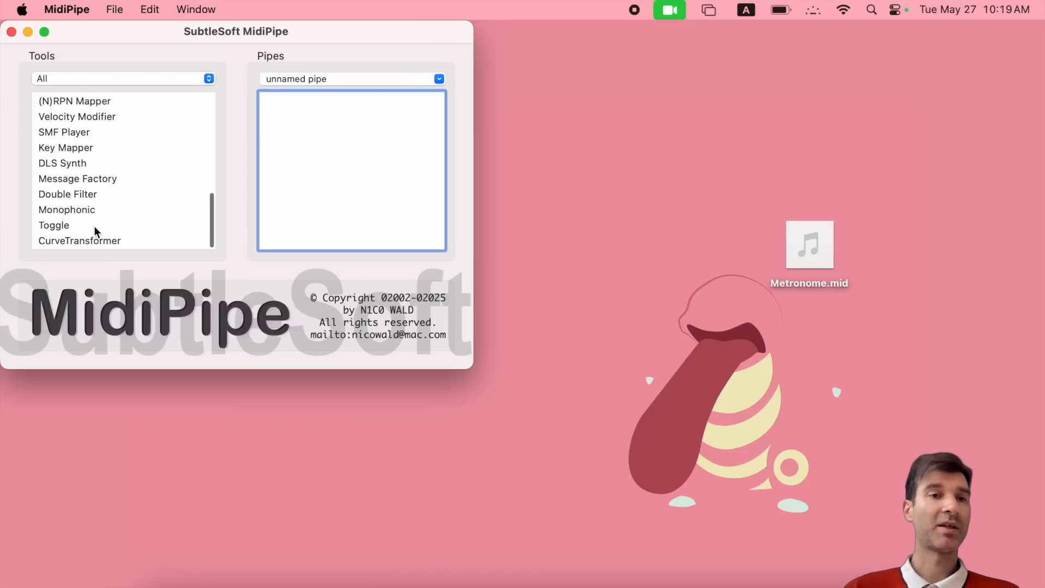